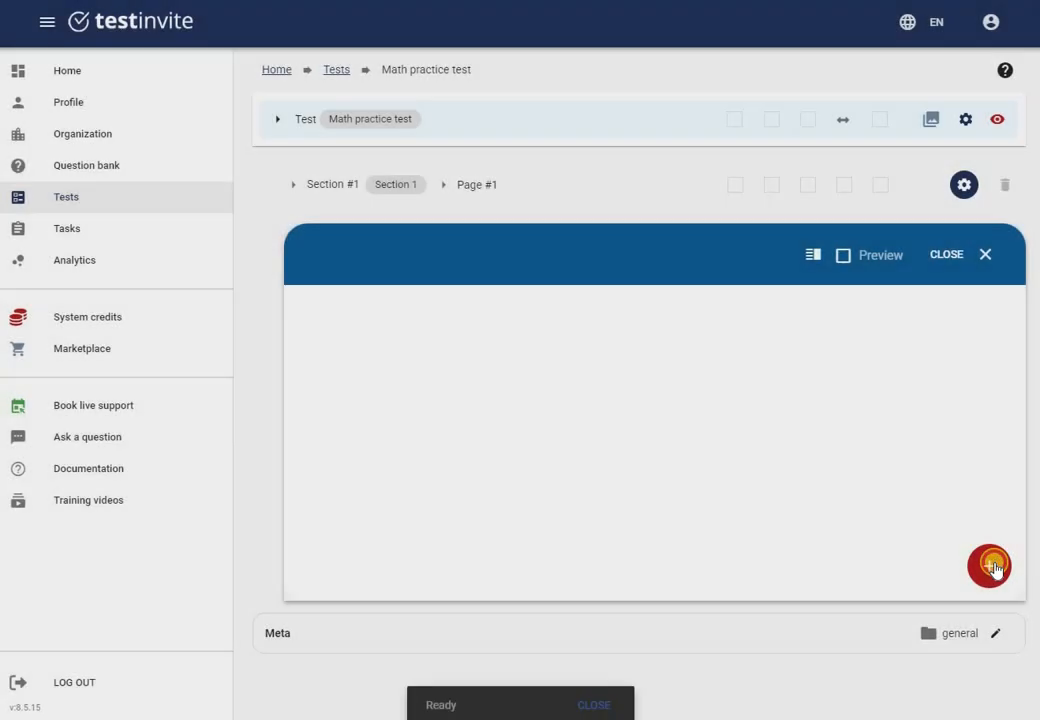
Close the editor of Page #1 in the Math practice test
click(990, 560)
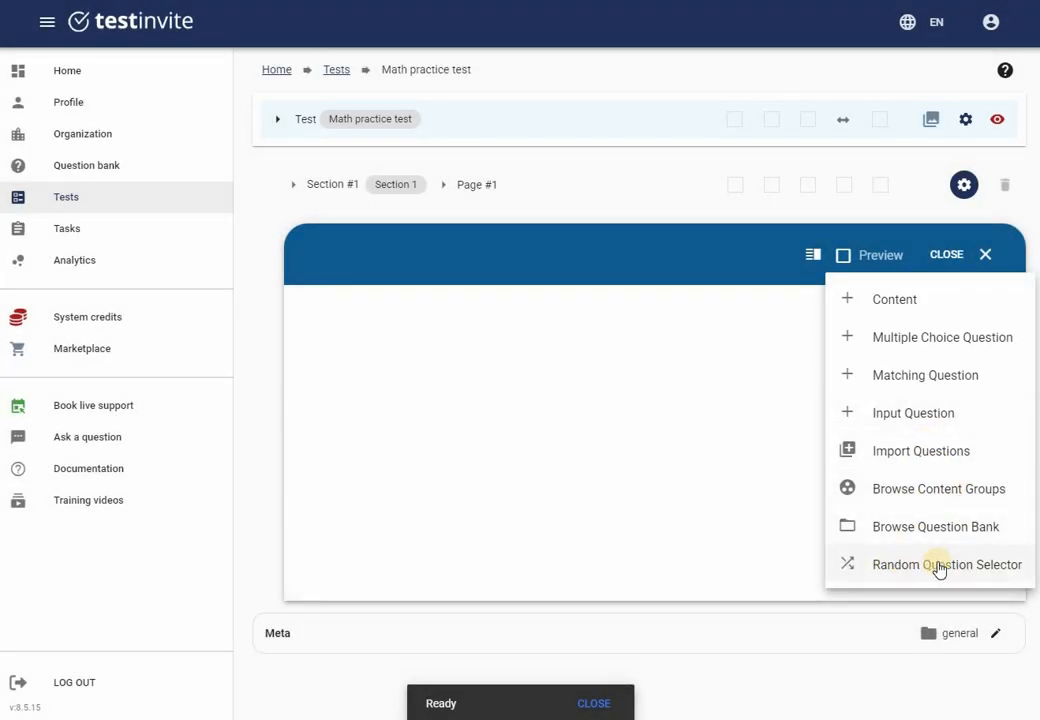
click(968, 262)
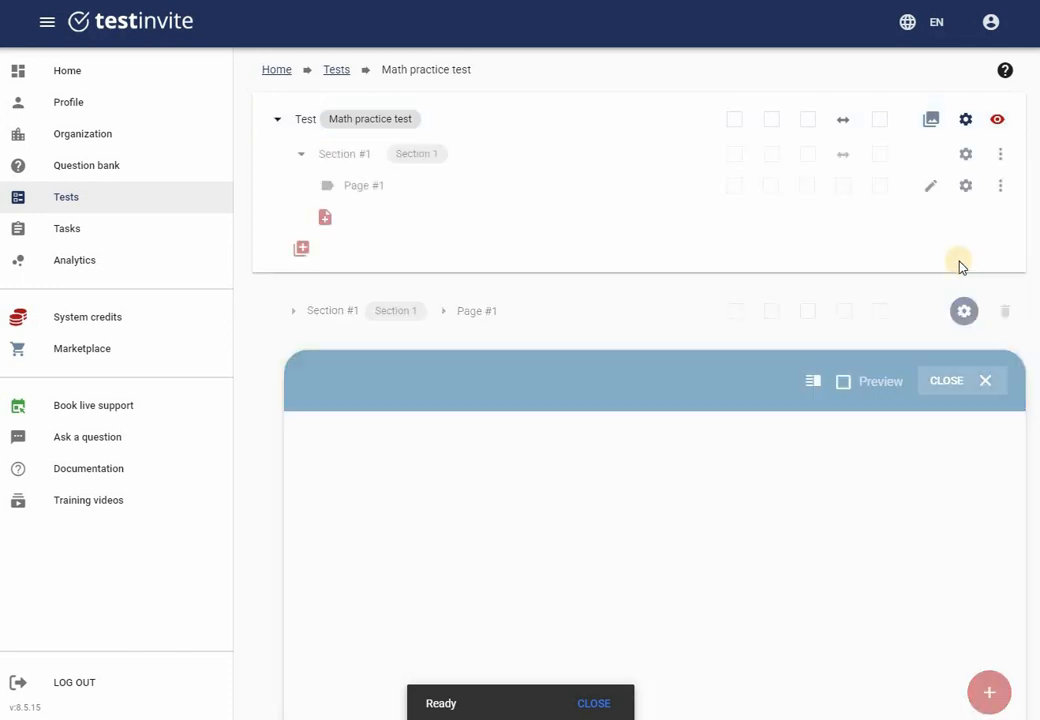
click(327, 217)
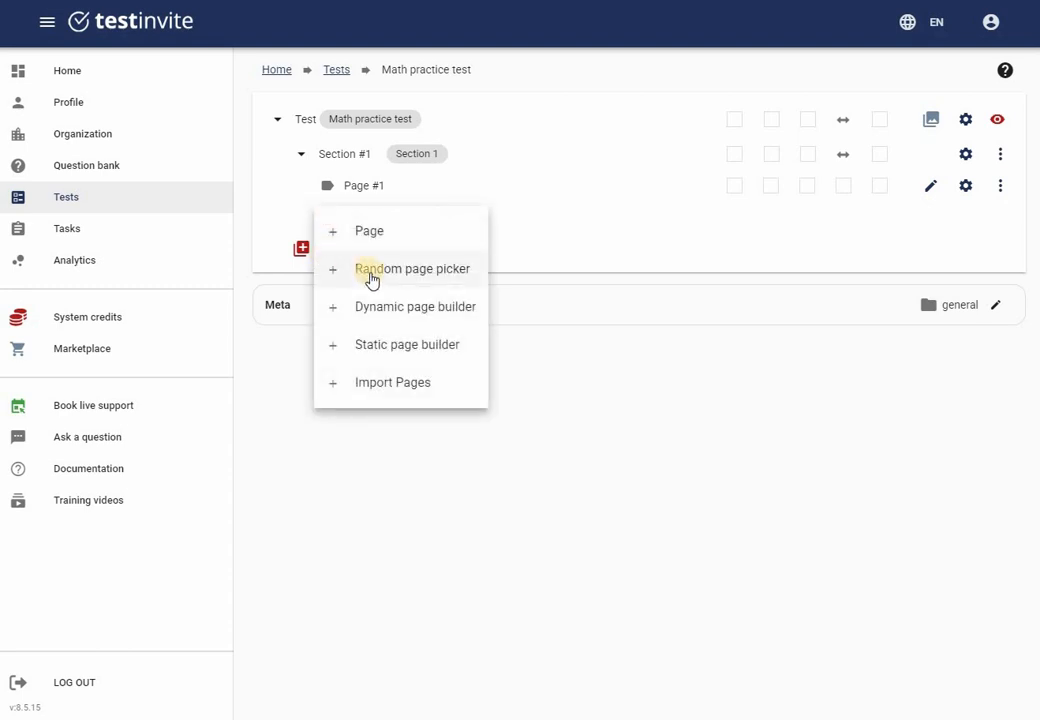
click(519, 268)
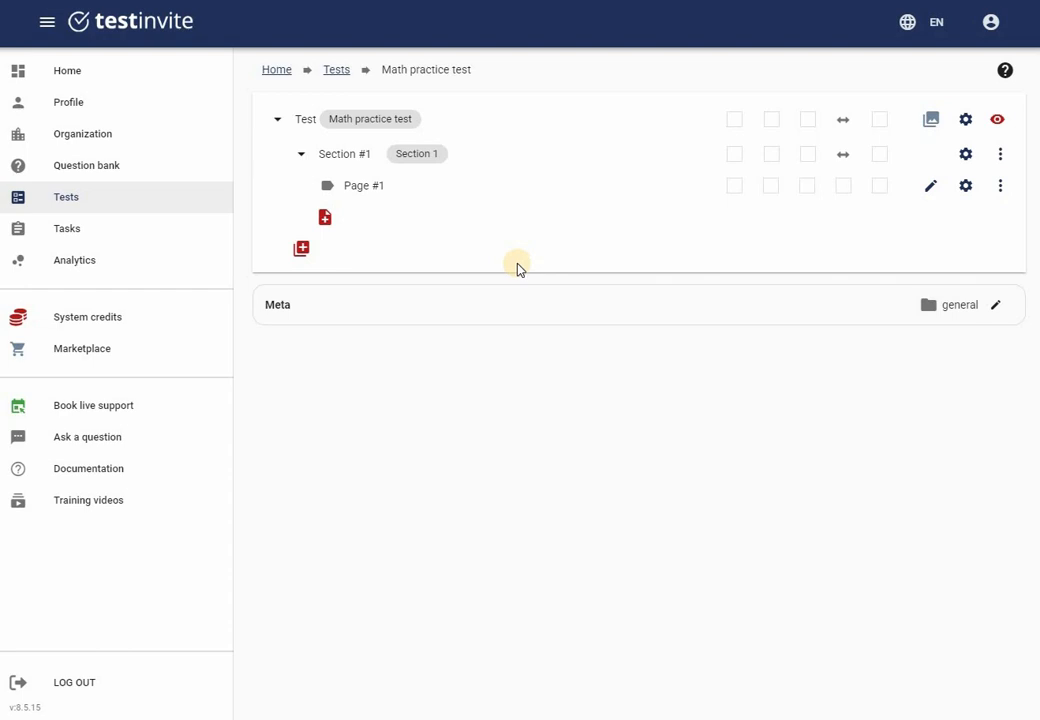
click(329, 224)
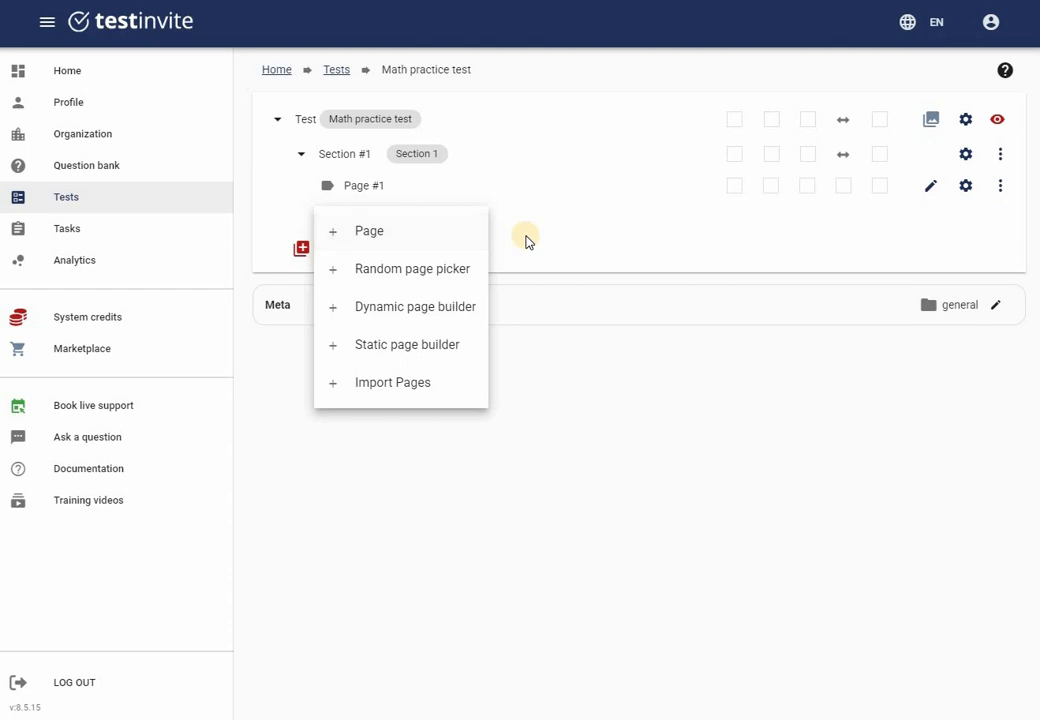
click(391, 230)
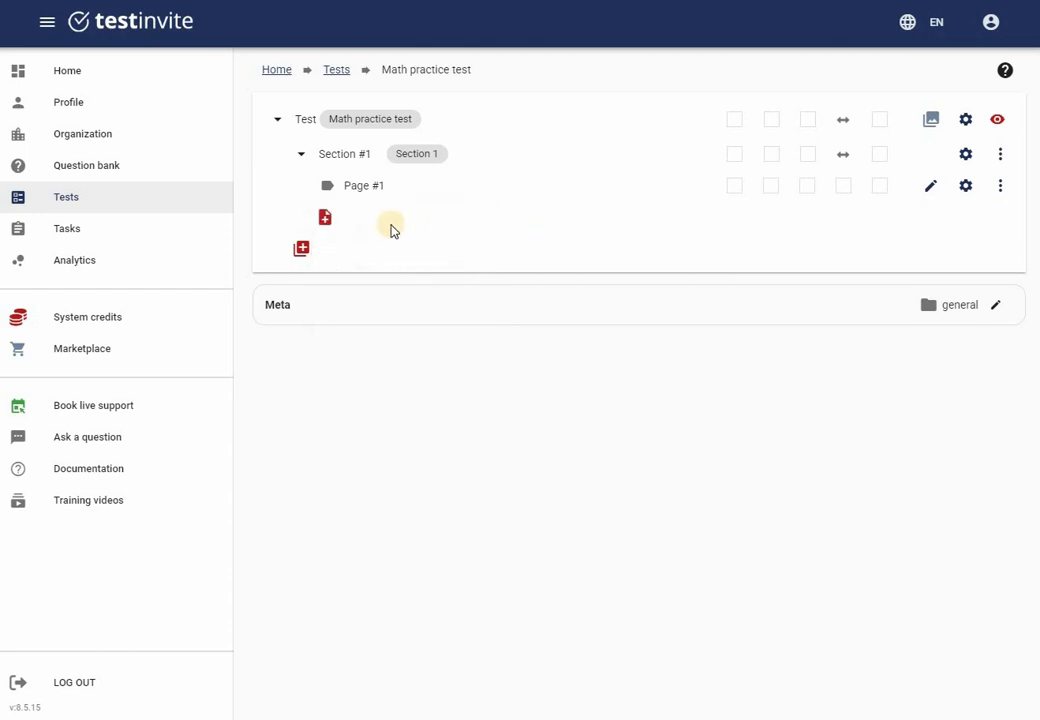
triple_click(373, 156)
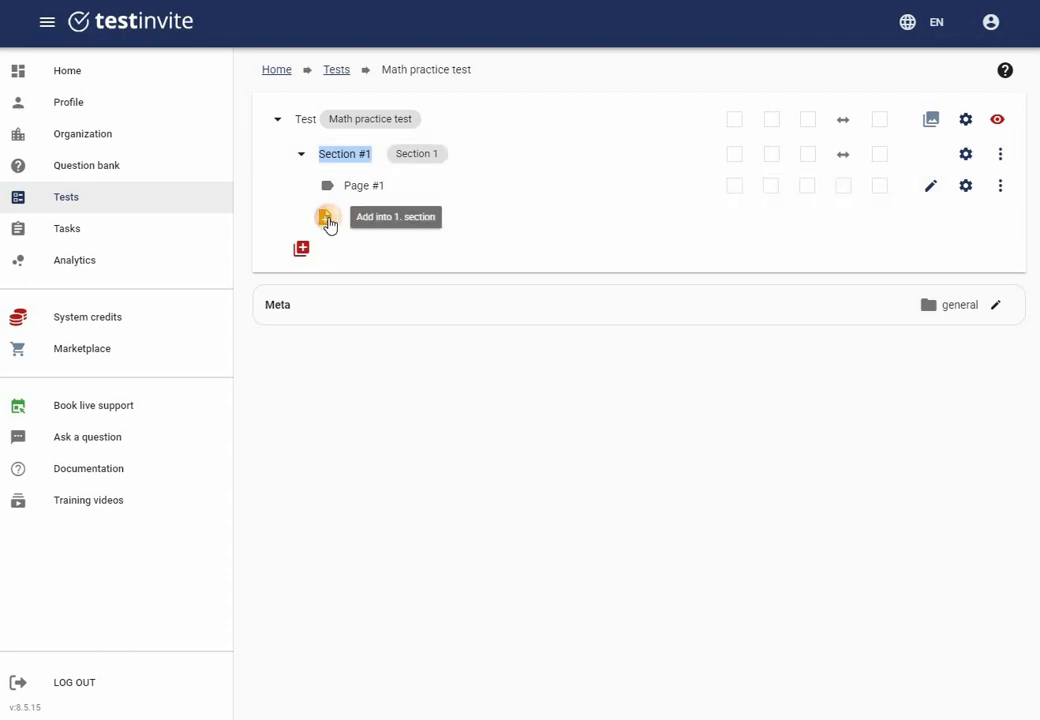
Add a dynamic page builder to Section #1 and title it "10 random questions in 5 pages"
click(327, 219)
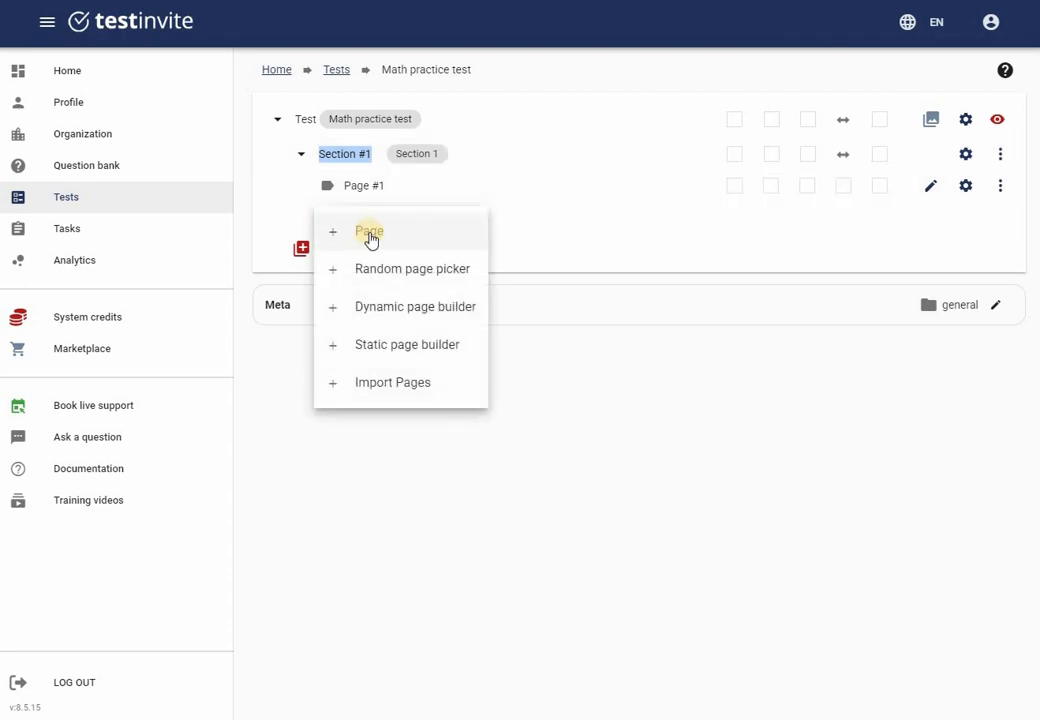
click(384, 298)
click(464, 198)
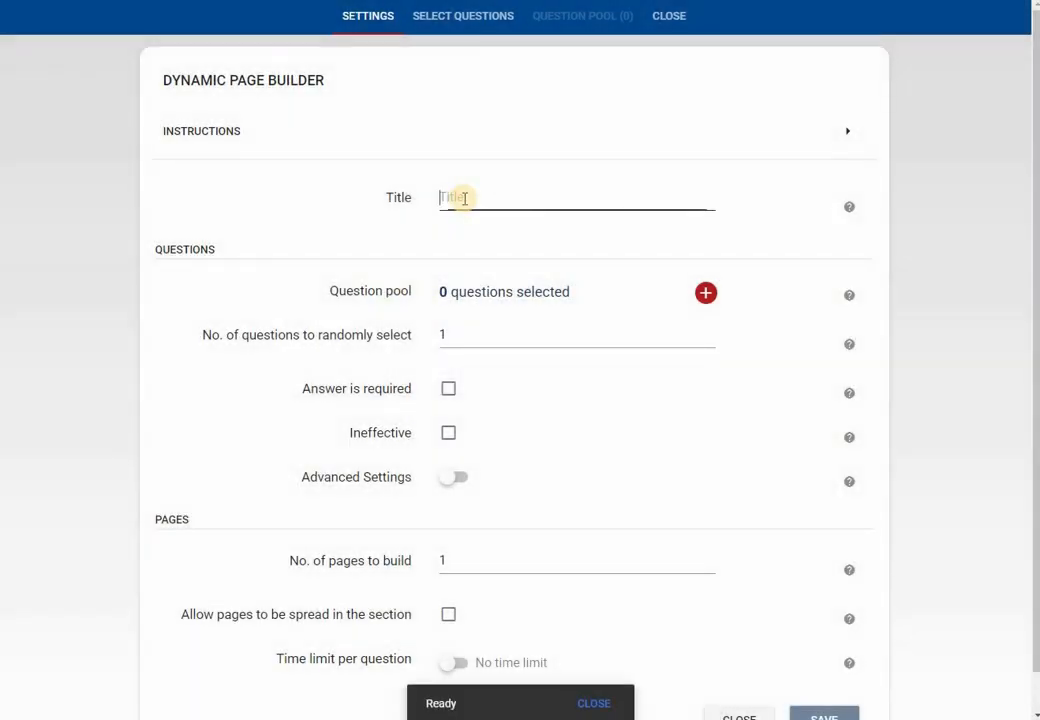
text(10 random questions in 5 pages)
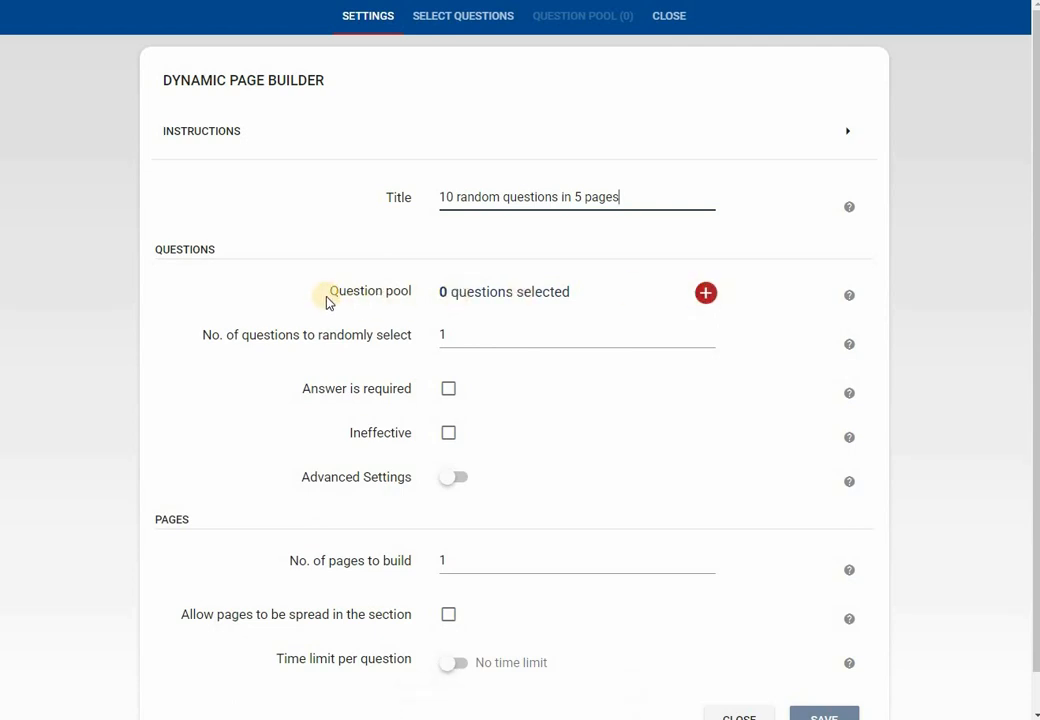
Fill the dynamic page builder's question pool with all 18 questions from the Math folder
drag(330, 291, 445, 291)
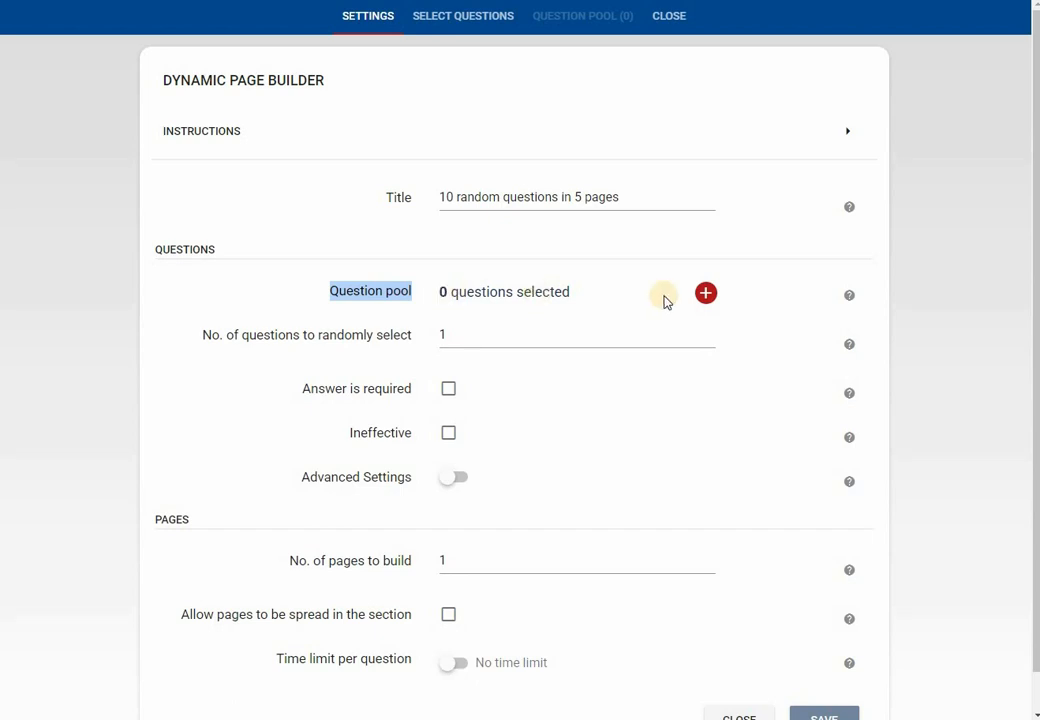
click(705, 292)
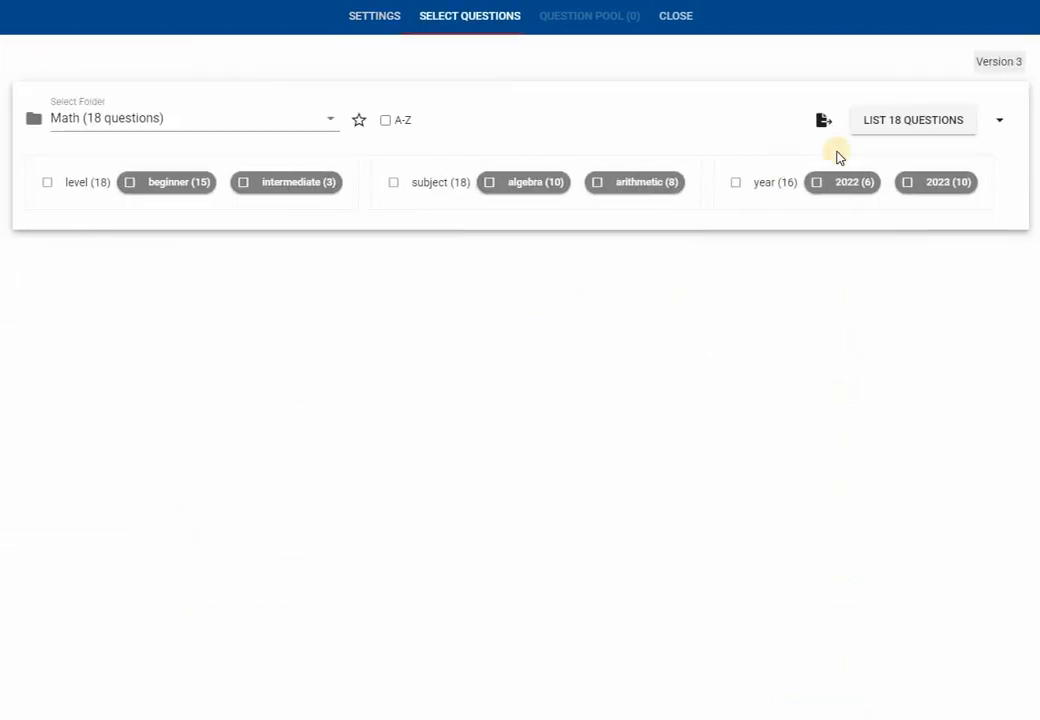
click(889, 125)
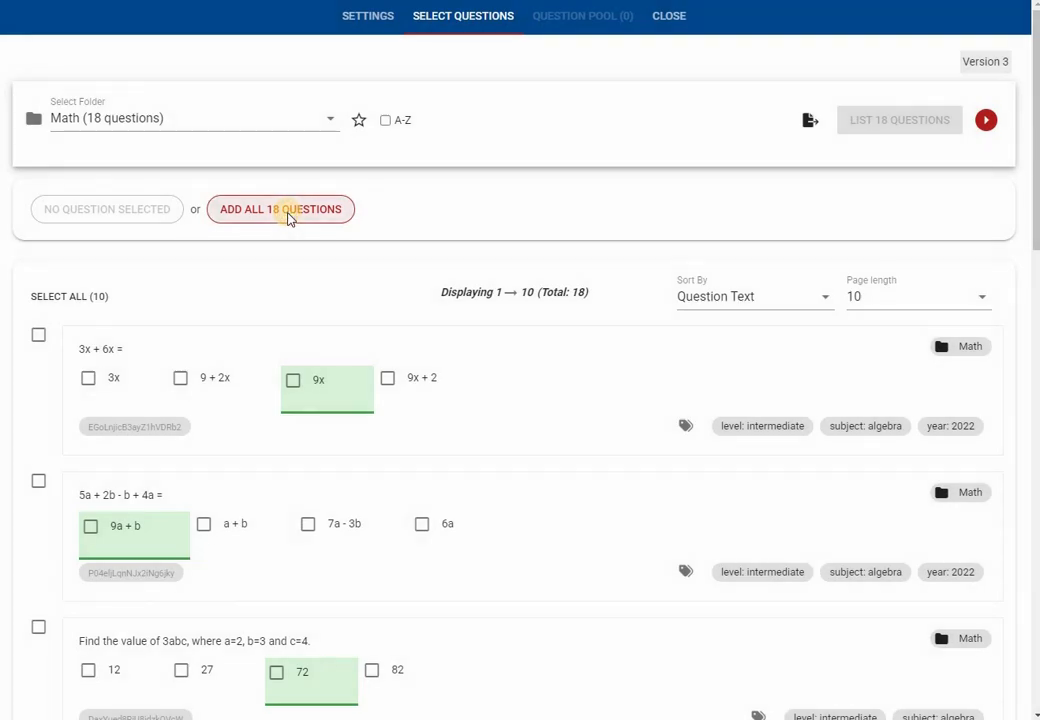
click(290, 217)
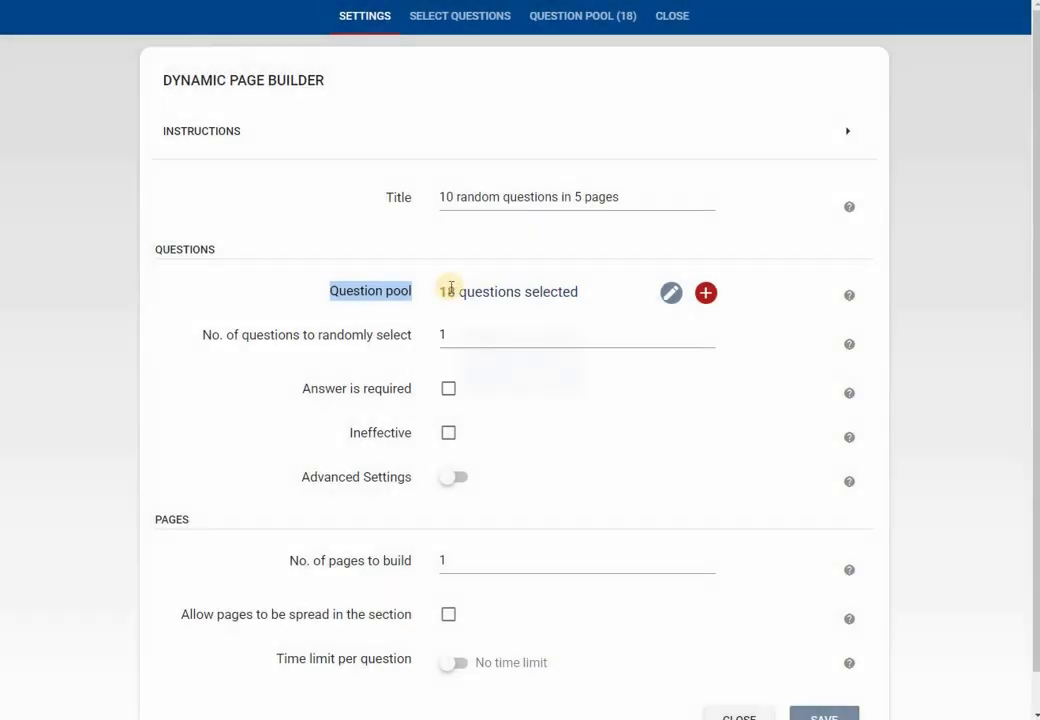
Set the builder to randomly select 10 questions and build 5 pages, and save it
drag(439, 291, 453, 337)
click(453, 337)
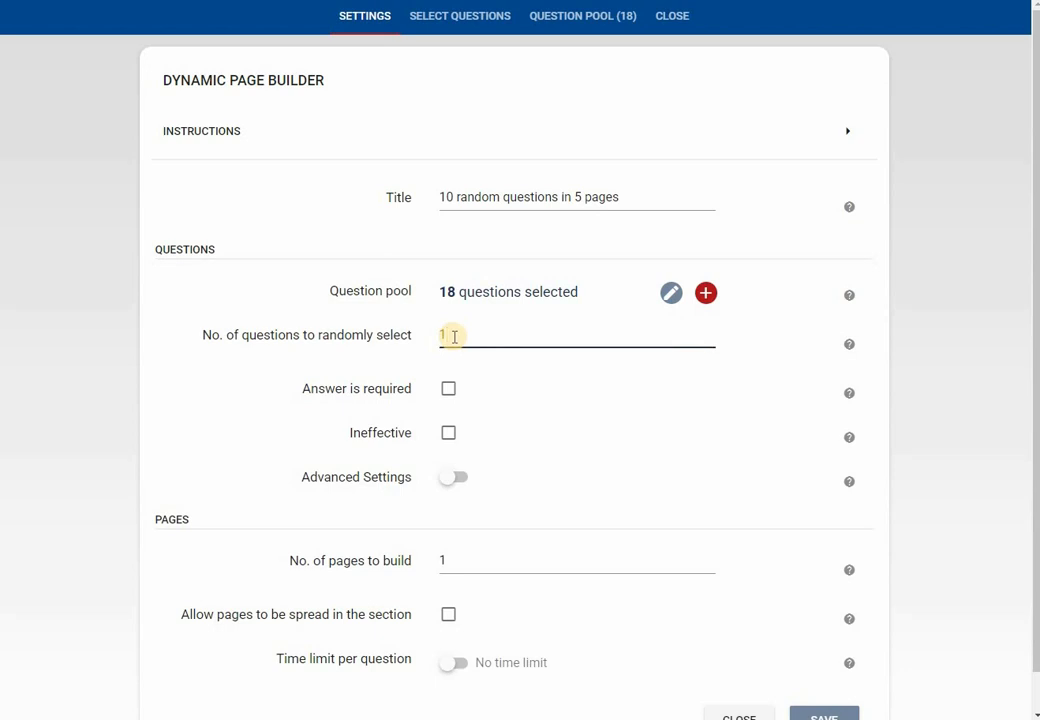
key(BackSpace)
text(10)
double_click(437, 559)
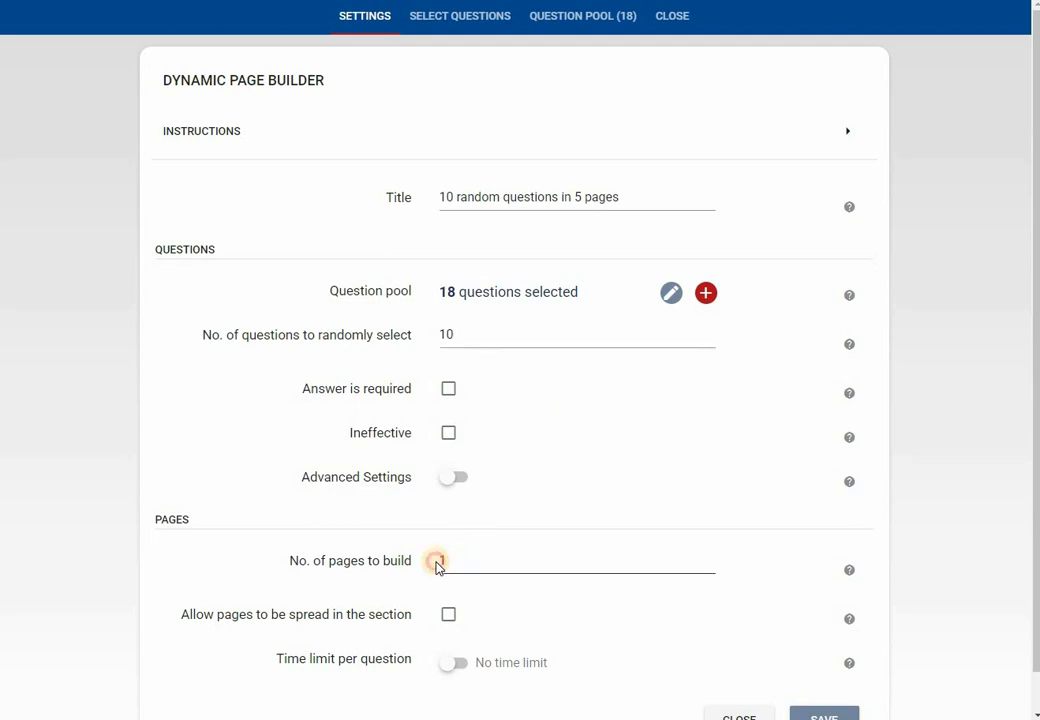
text(5)
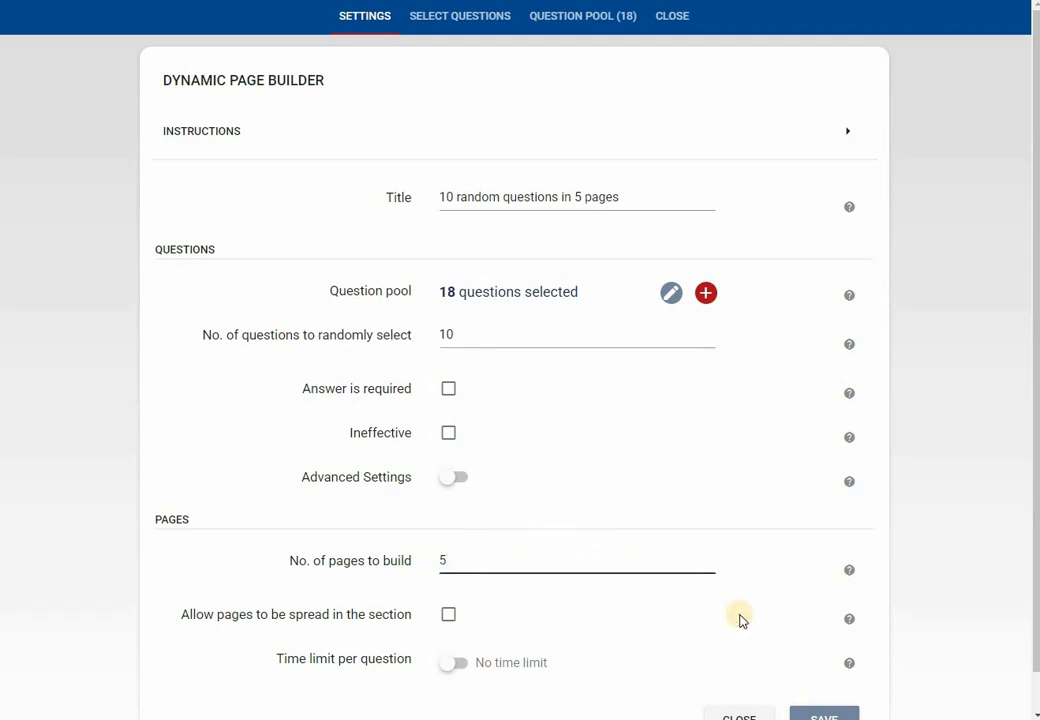
scroll(800, 660, down, 1)
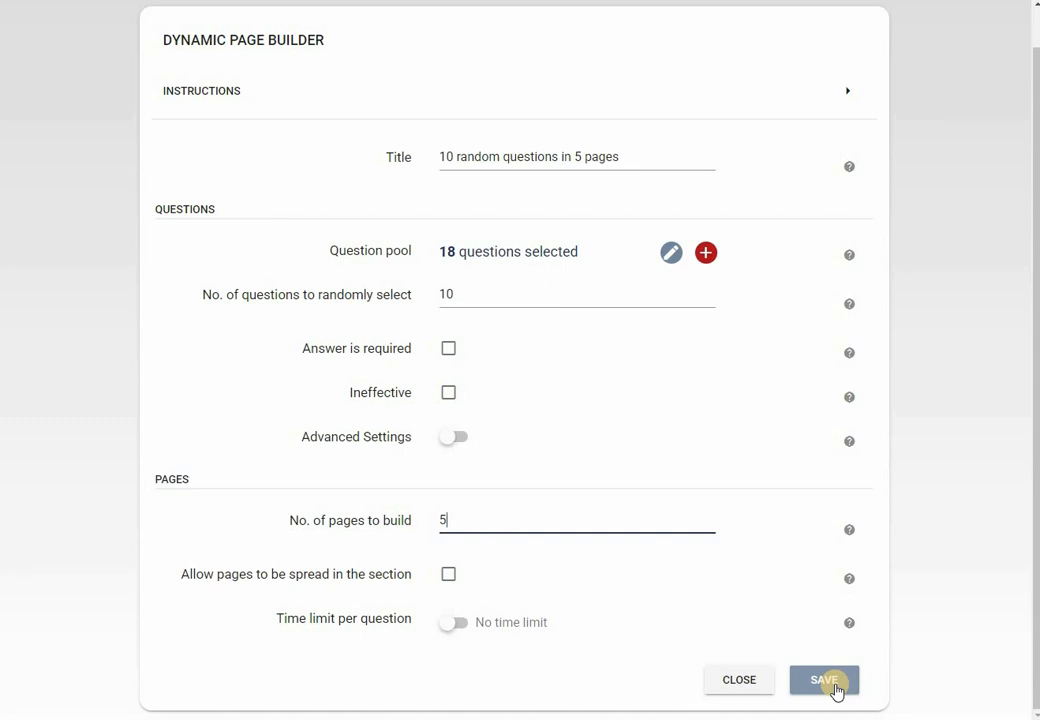
click(824, 680)
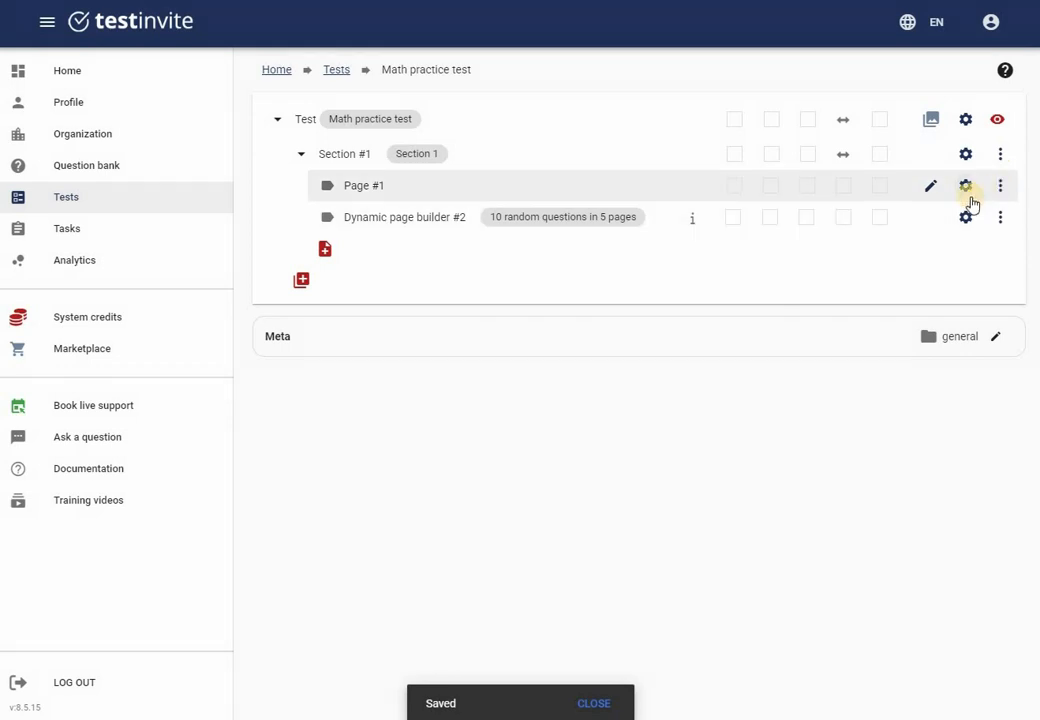
Delete the empty Page #1 from Section #1, confirming the deletion
click(1000, 185)
click(934, 201)
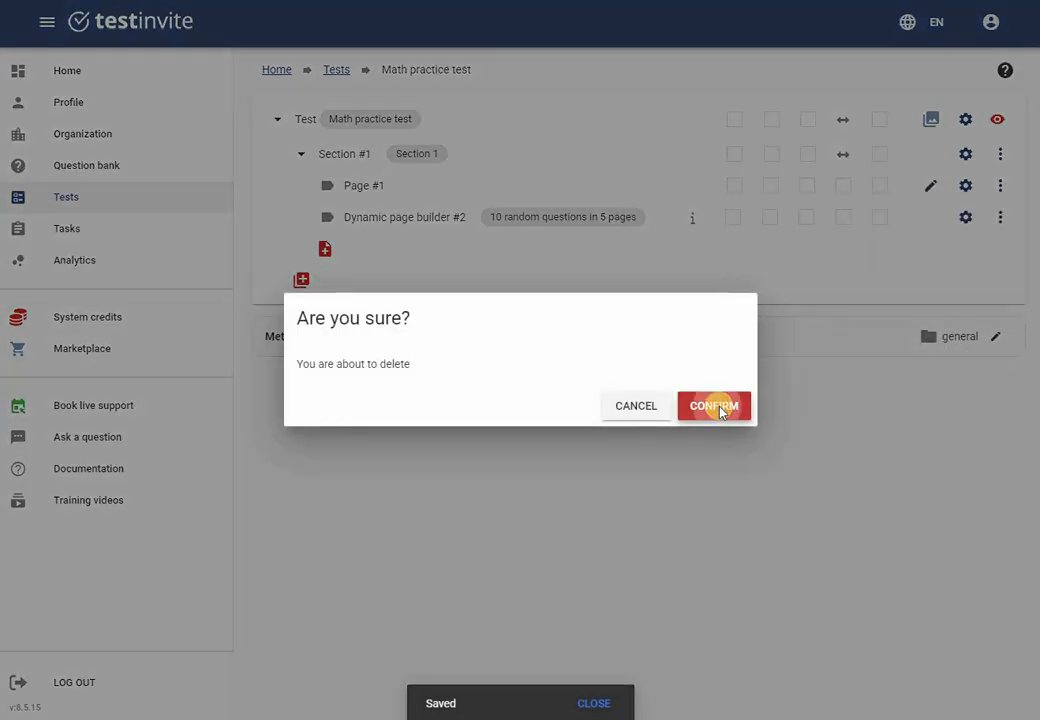
click(712, 406)
drag(346, 184, 484, 190)
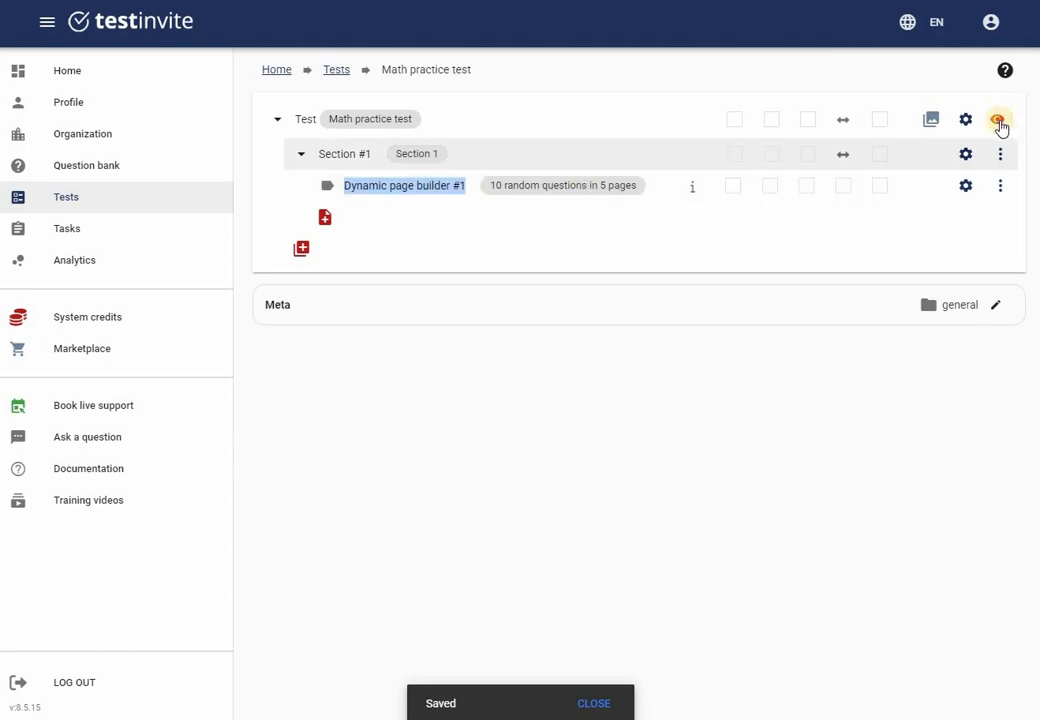
Preview the Math practice test in Test Mode and look through the questions on pages 3, 2 and 5
click(997, 119)
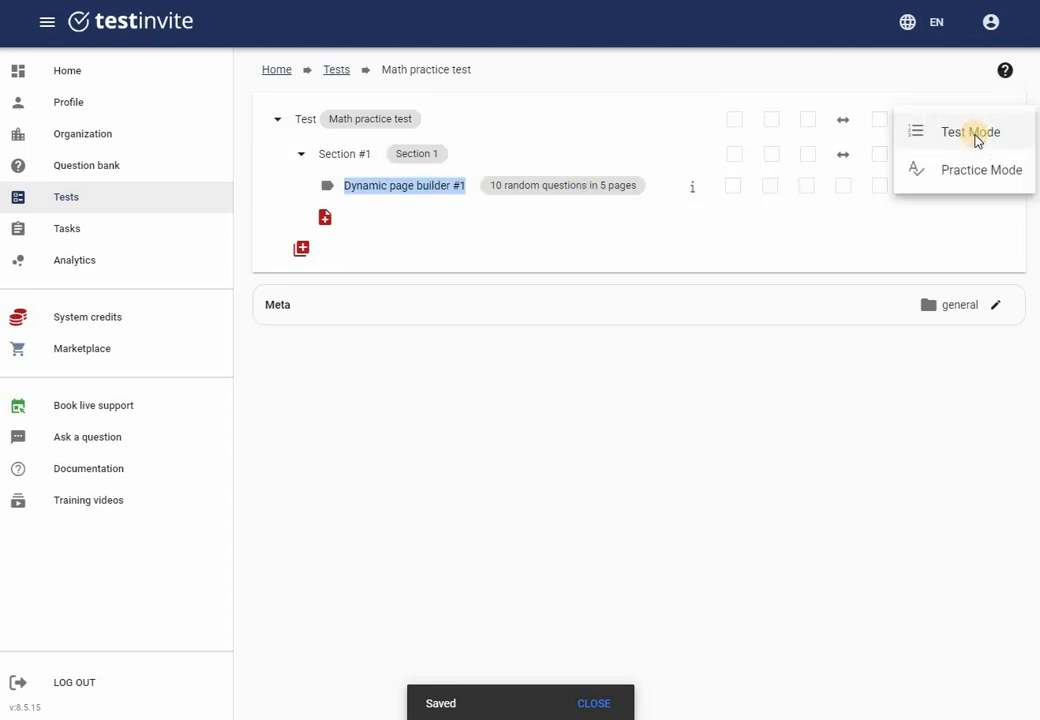
click(977, 140)
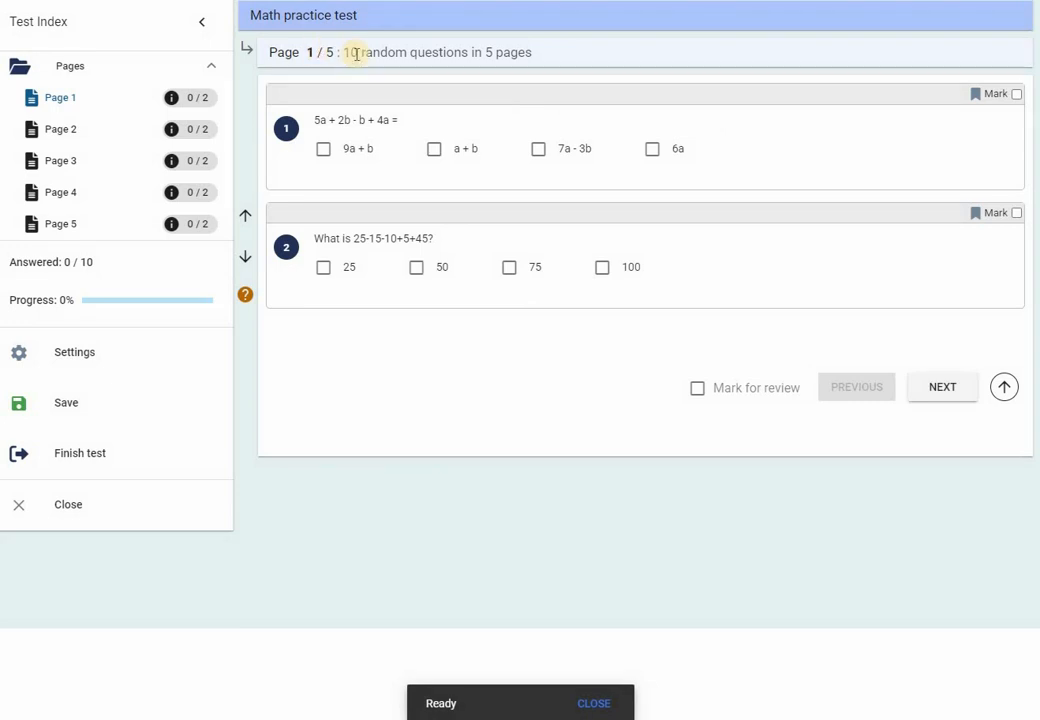
click(80, 157)
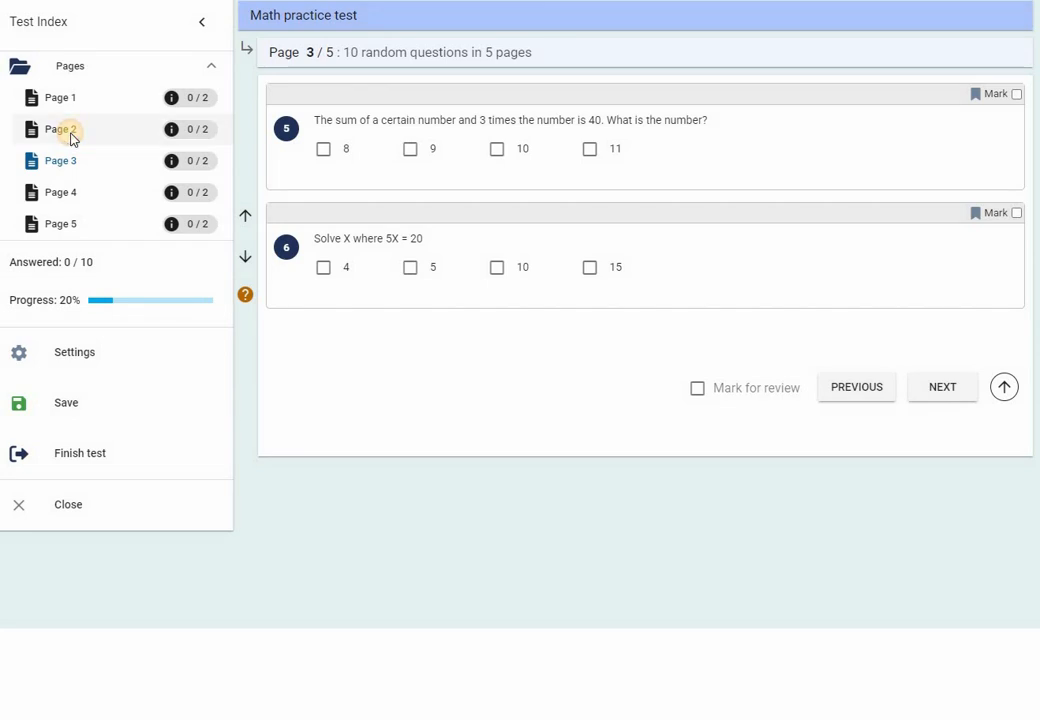
click(66, 130)
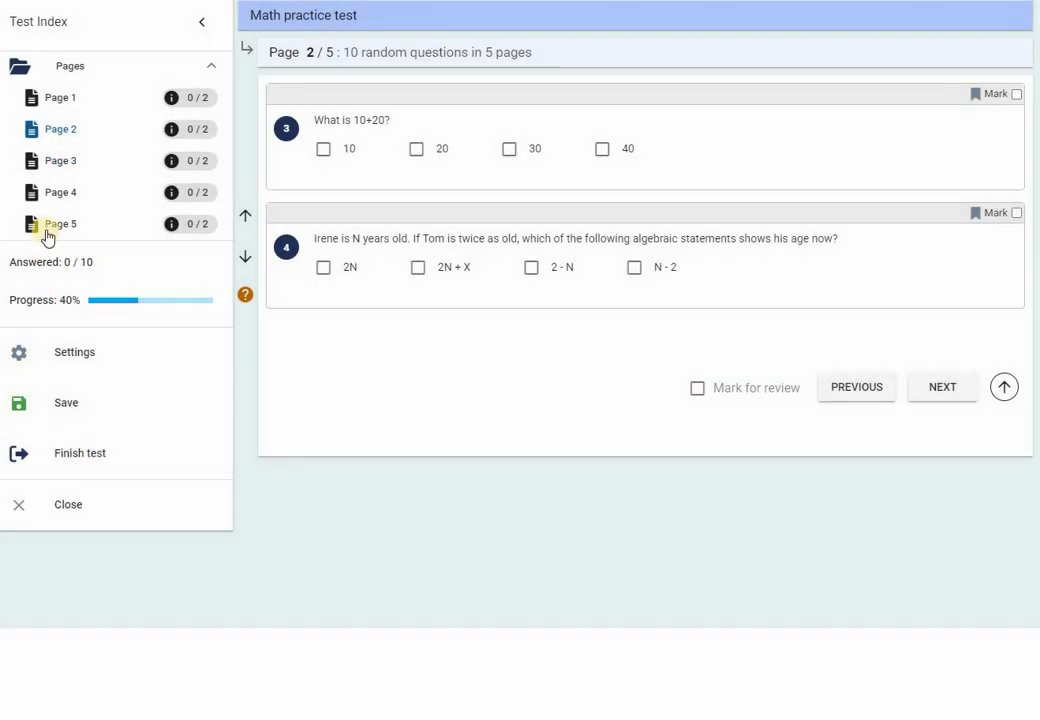
click(55, 224)
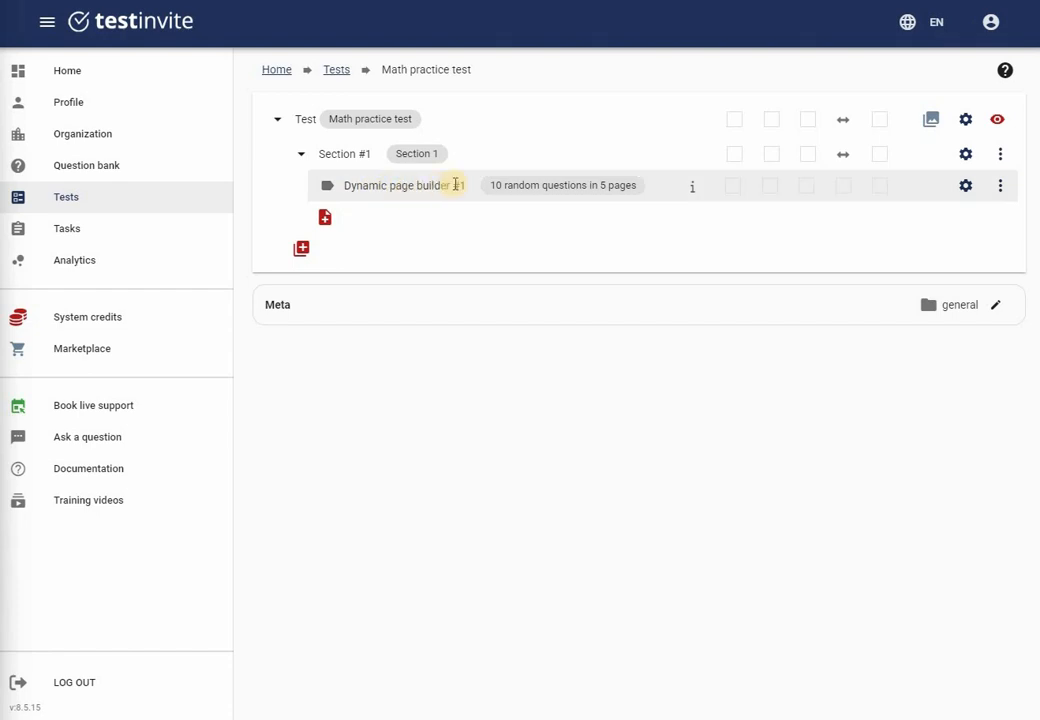
double_click(625, 187)
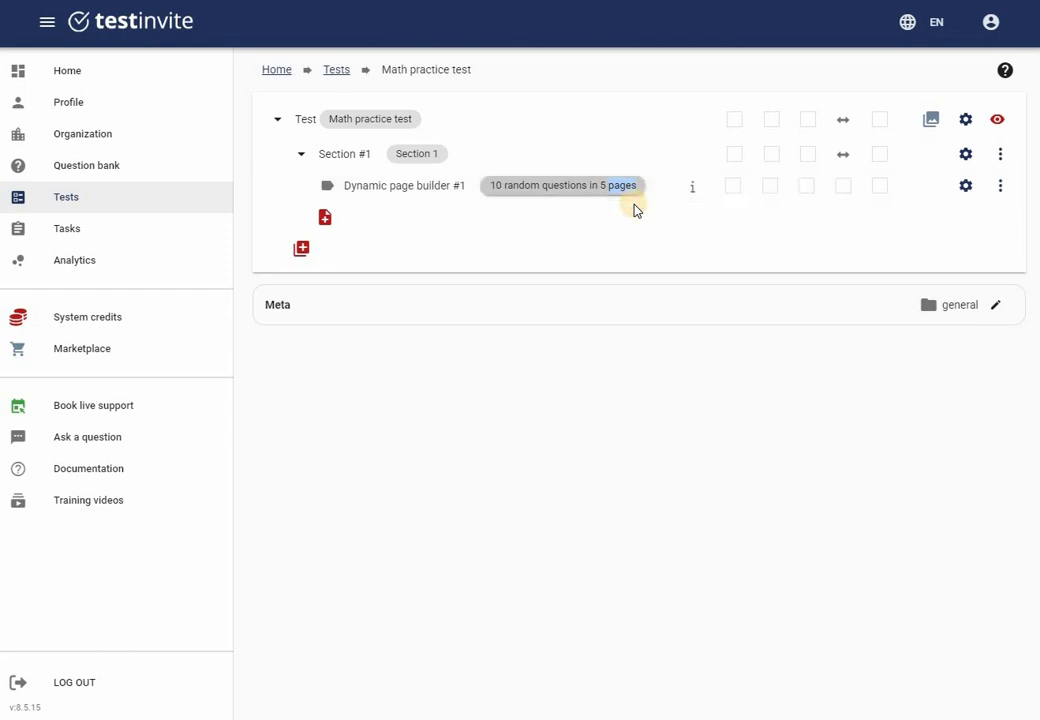
click(634, 205)
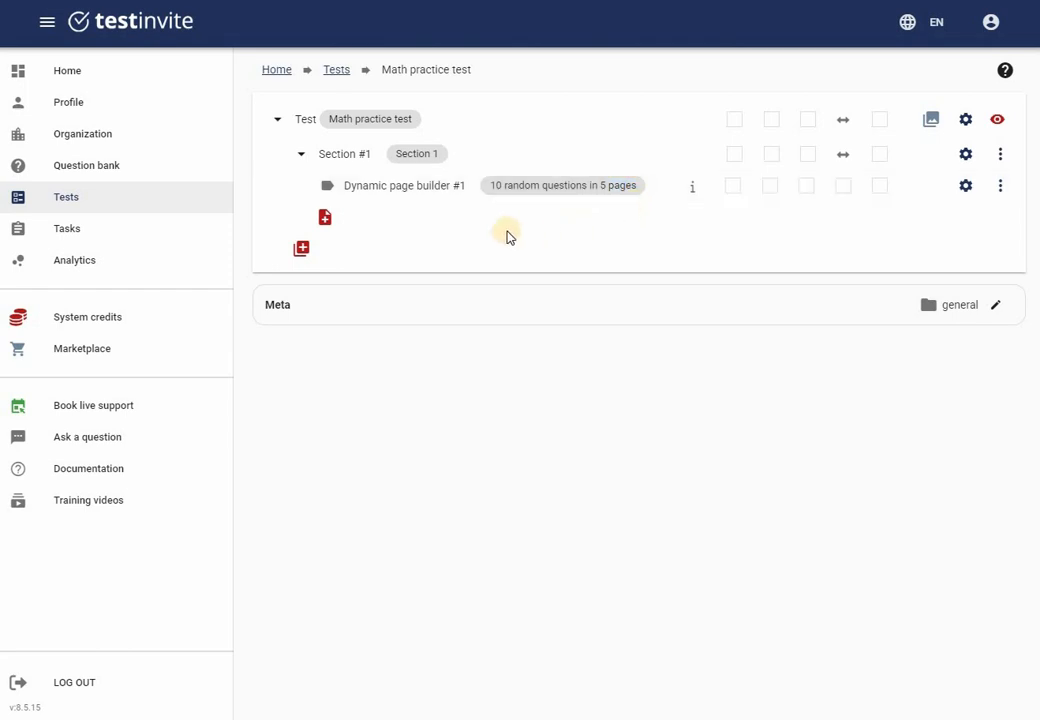
Add a new page to Section #1 after the dynamic page builder and open it for editing
click(328, 220)
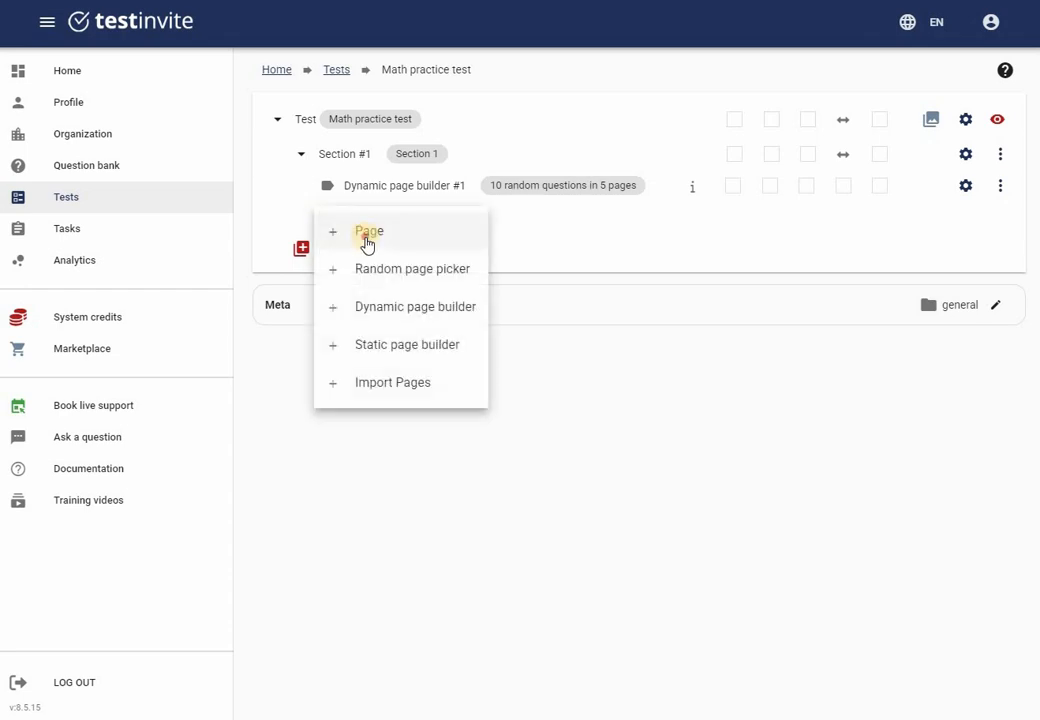
click(366, 241)
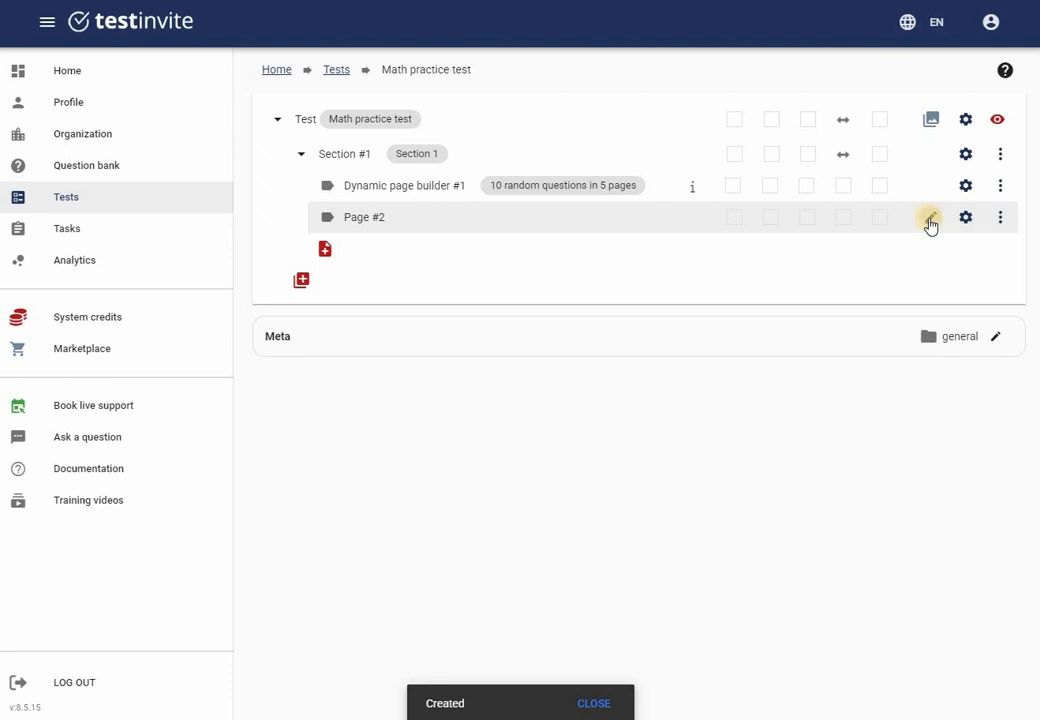
click(930, 222)
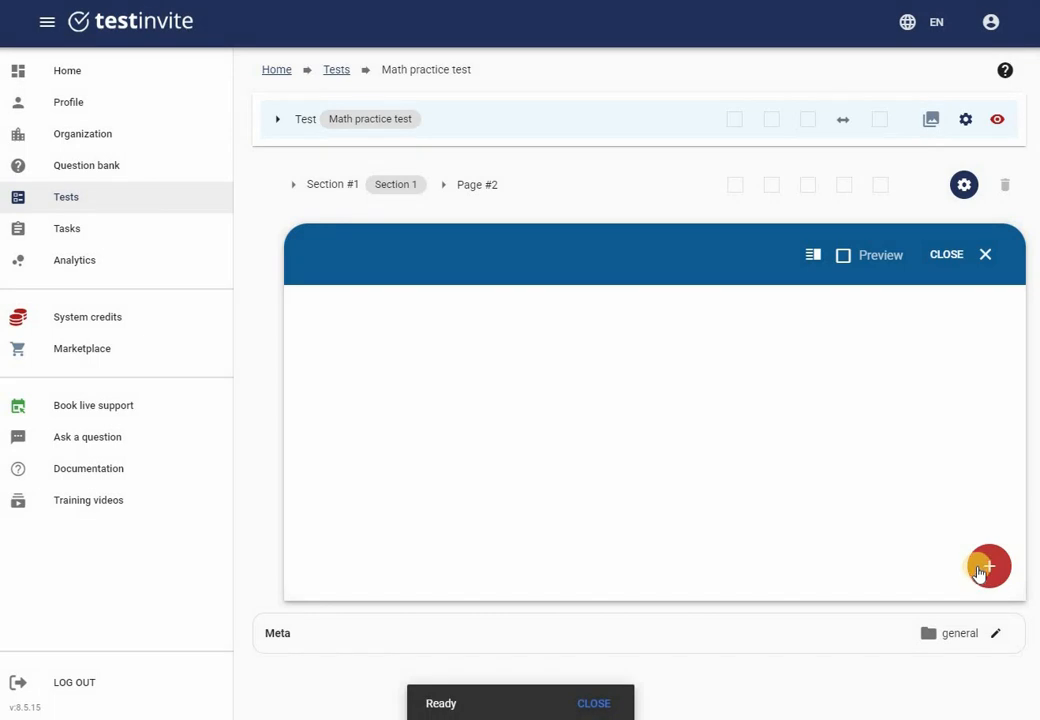
Start a Random Question Selector on Page #2 with the title "2 beginner level math questions"
click(987, 566)
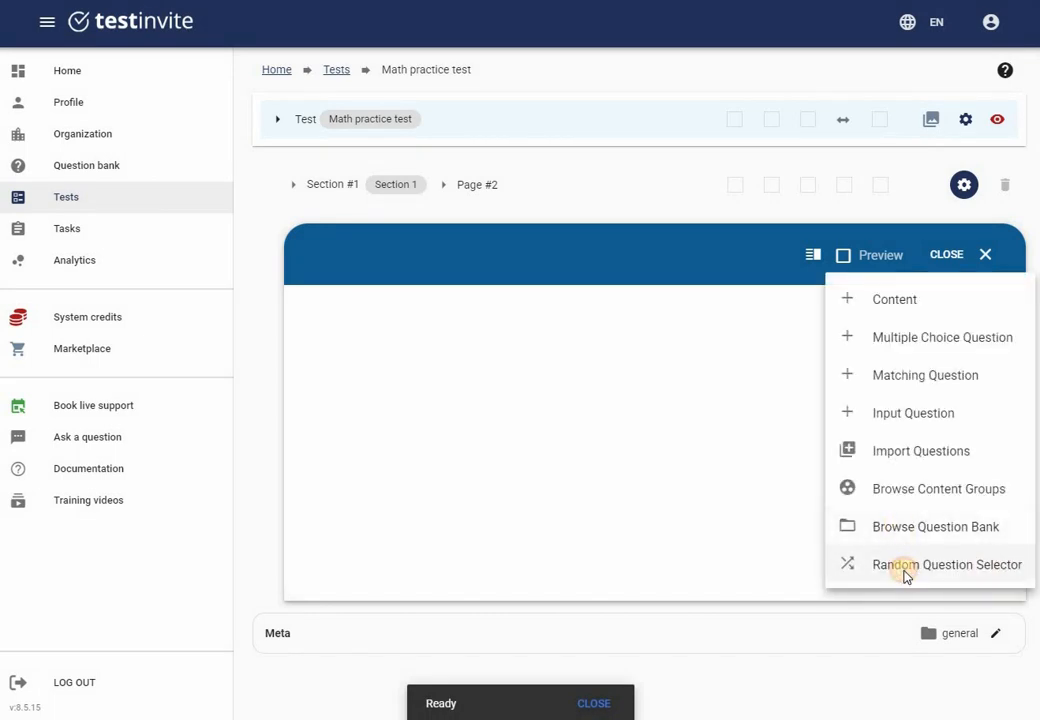
click(905, 568)
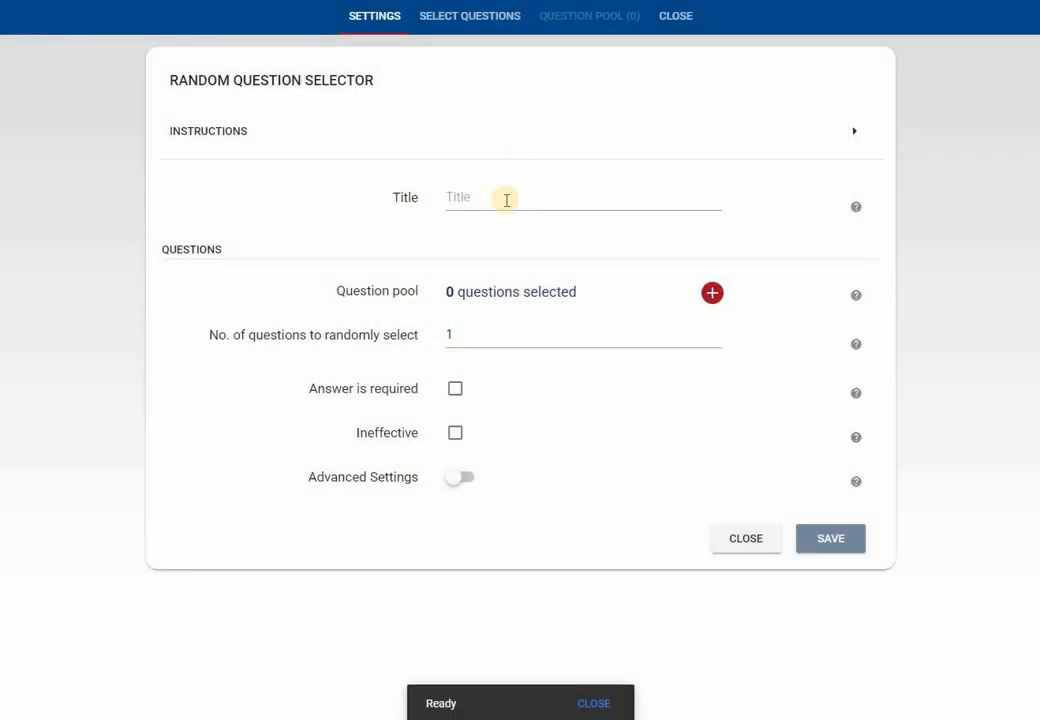
click(506, 200)
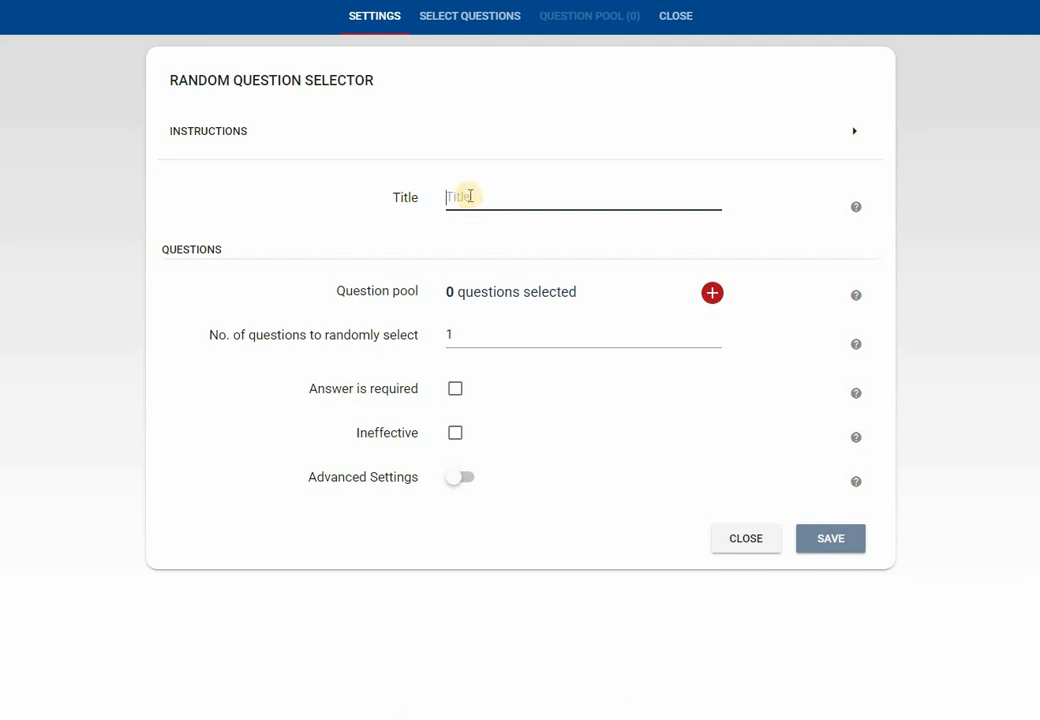
text(2 beginner level math questions)
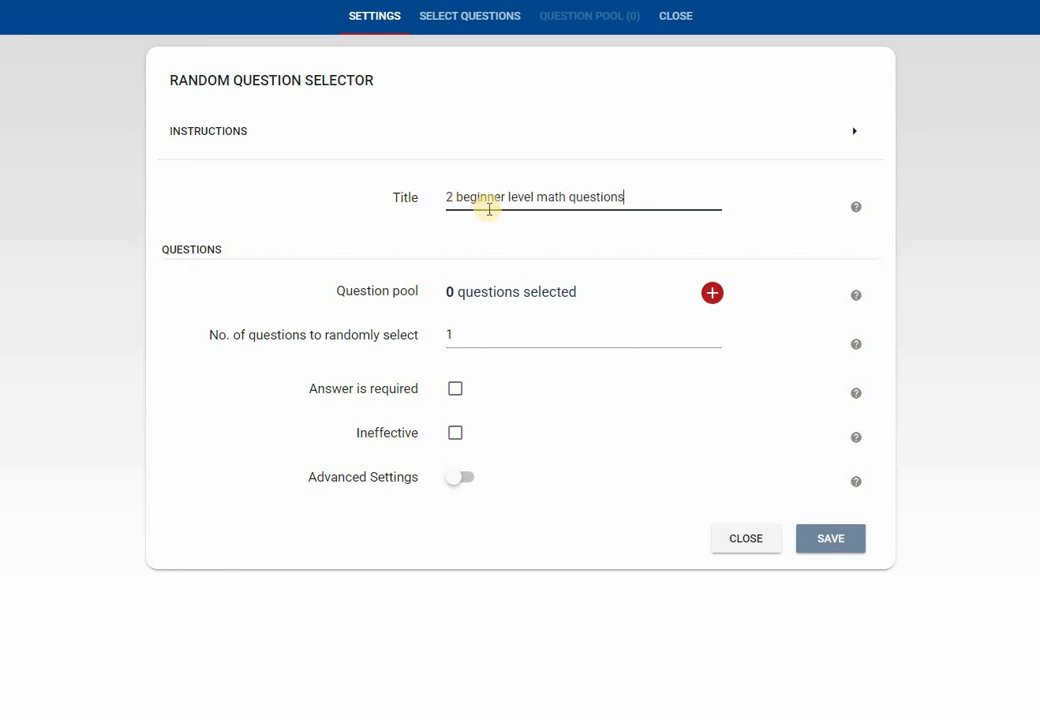
Fill the selector's question pool with all 15 beginner-level questions from the Math folder
click(712, 294)
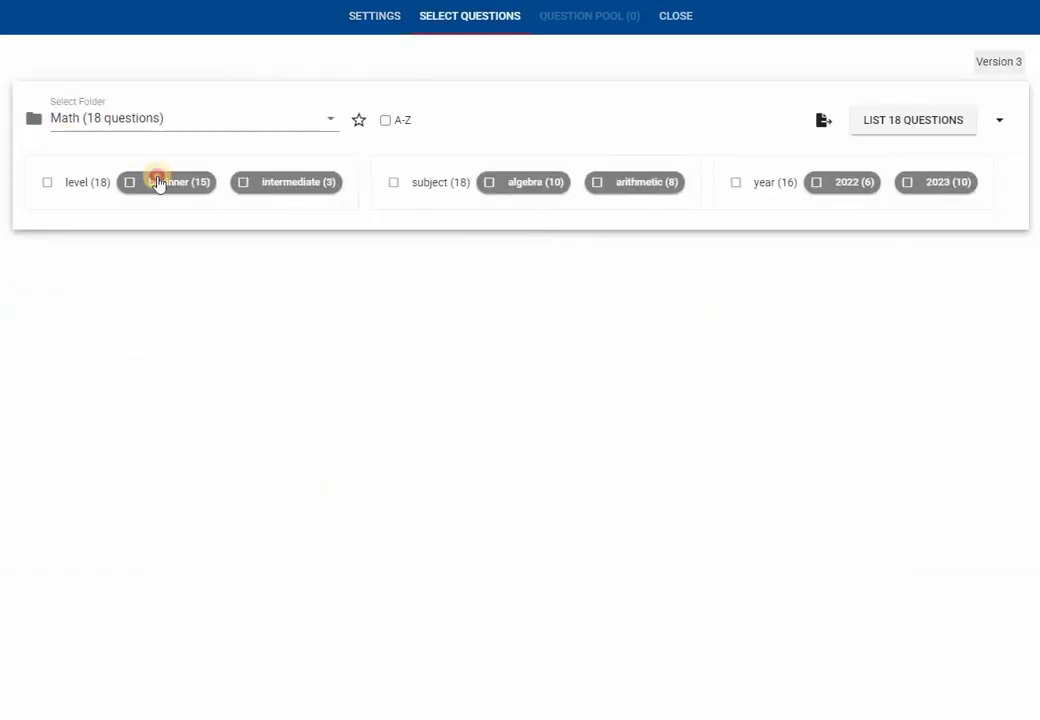
click(157, 183)
click(891, 121)
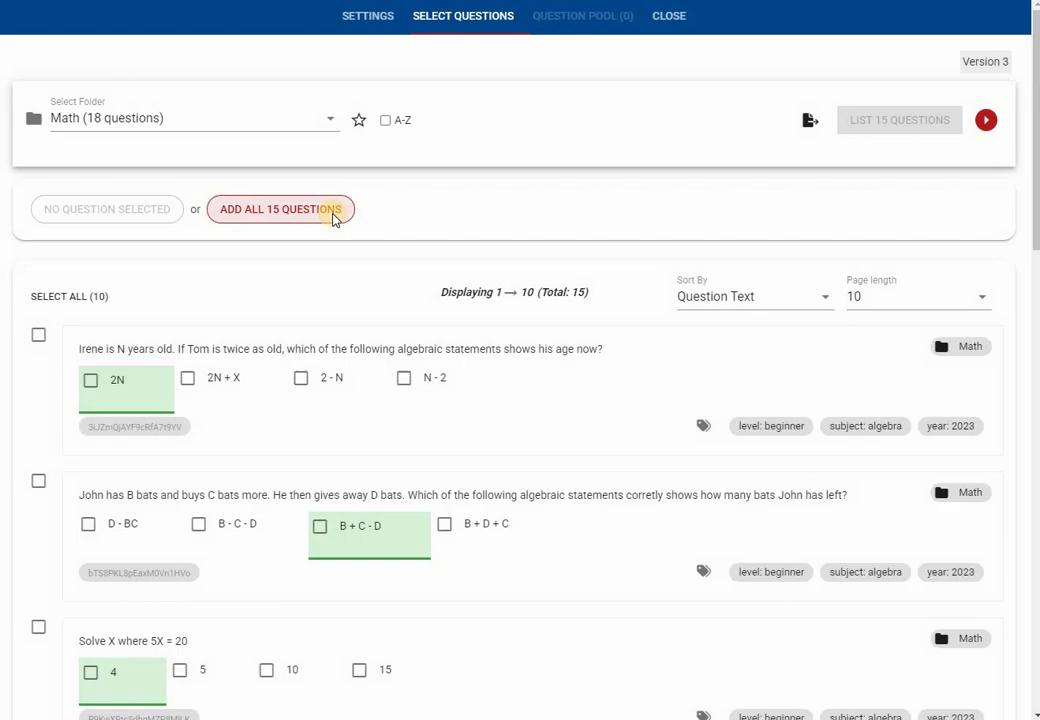
click(336, 217)
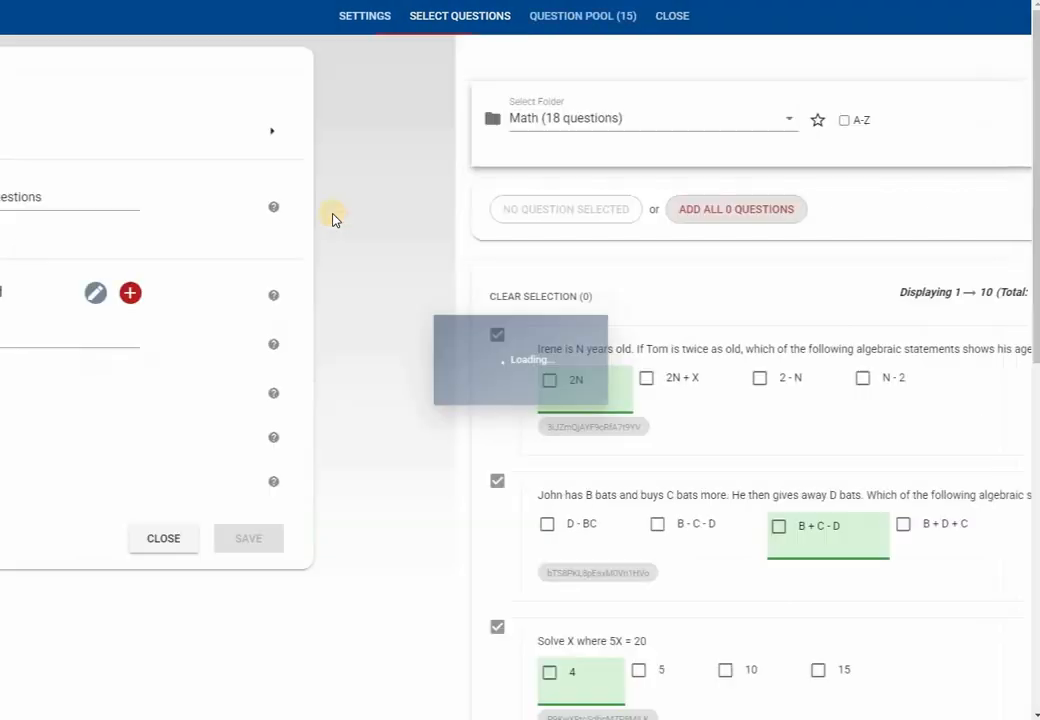
Set the number of questions to randomly select to 2, save the selector and close Page #2
click(439, 338)
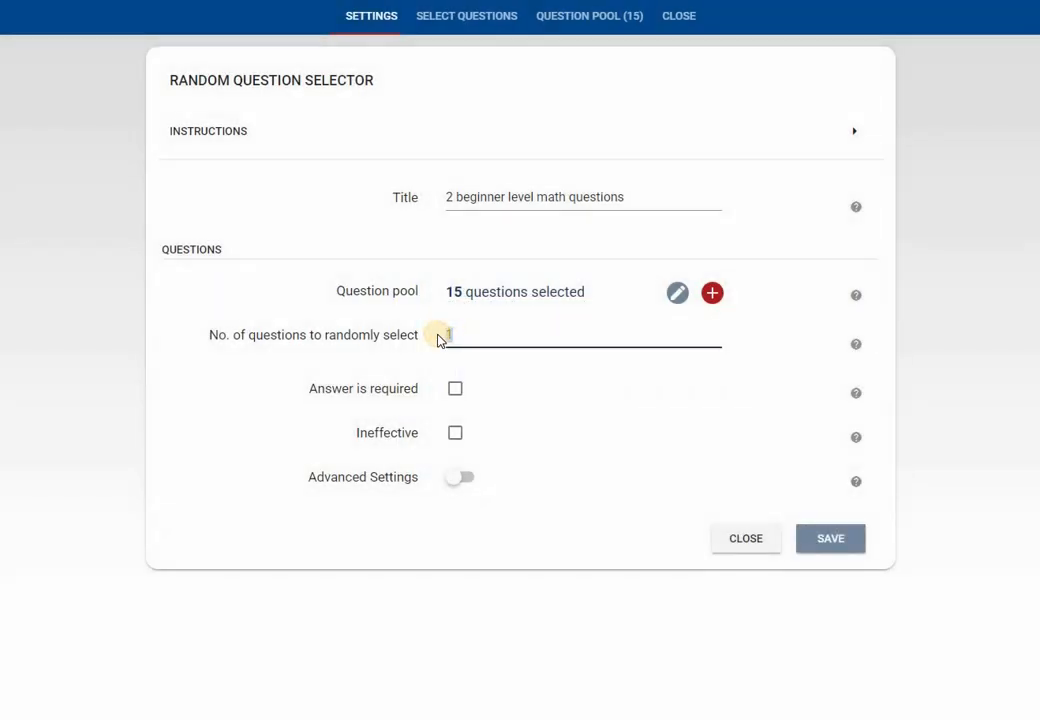
text(2)
click(458, 320)
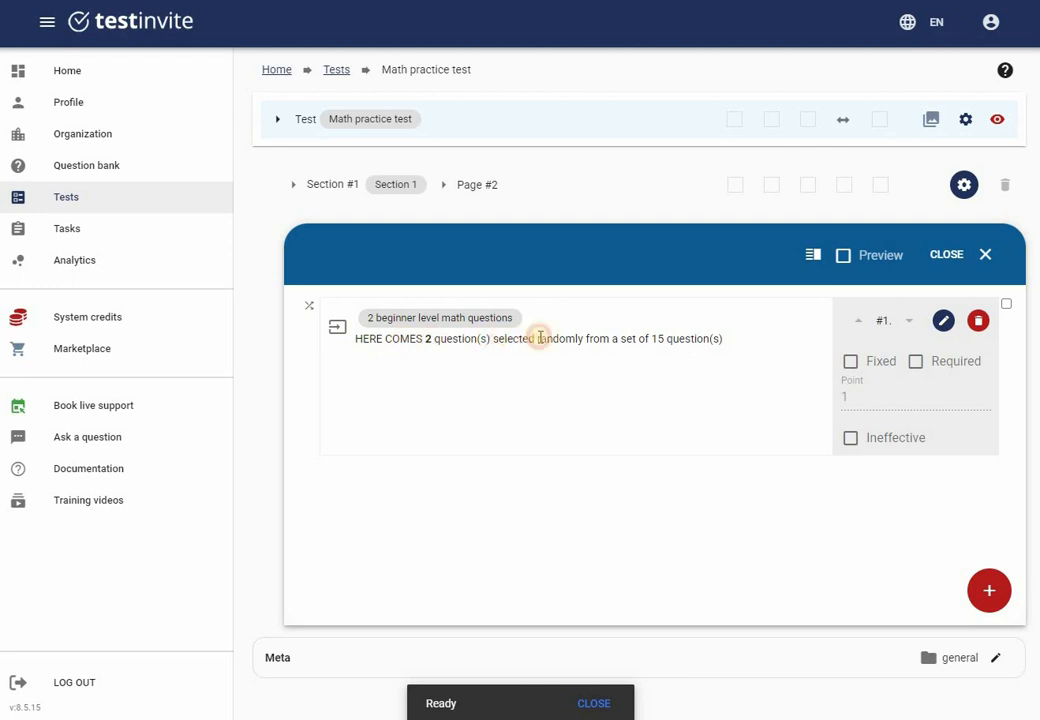
drag(540, 338, 683, 363)
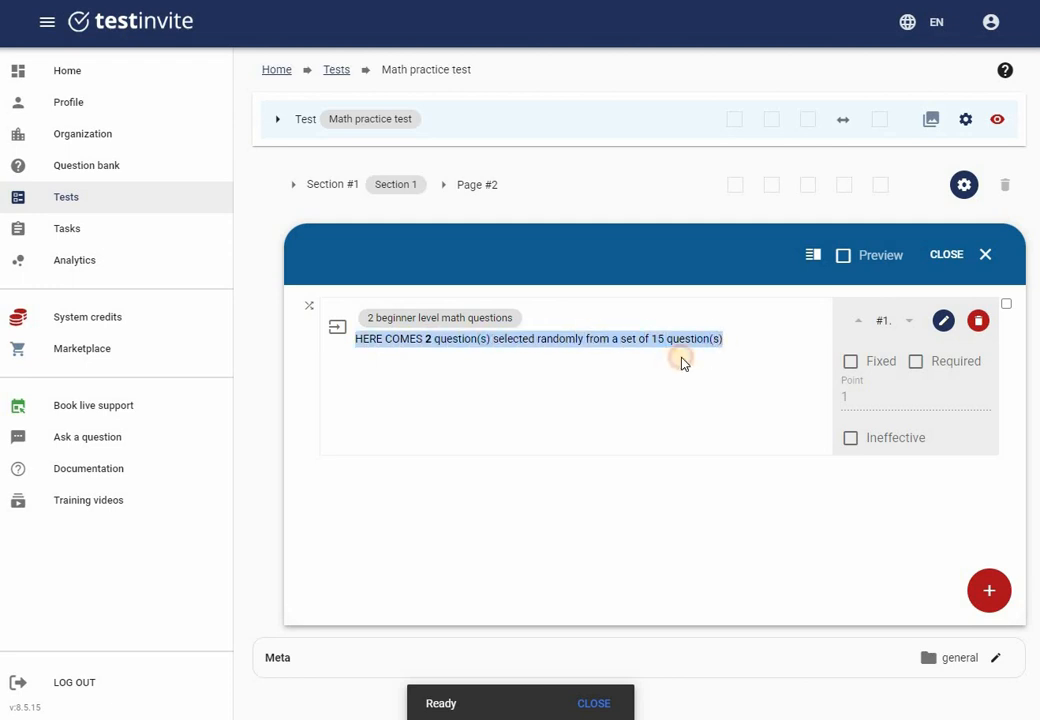
click(947, 255)
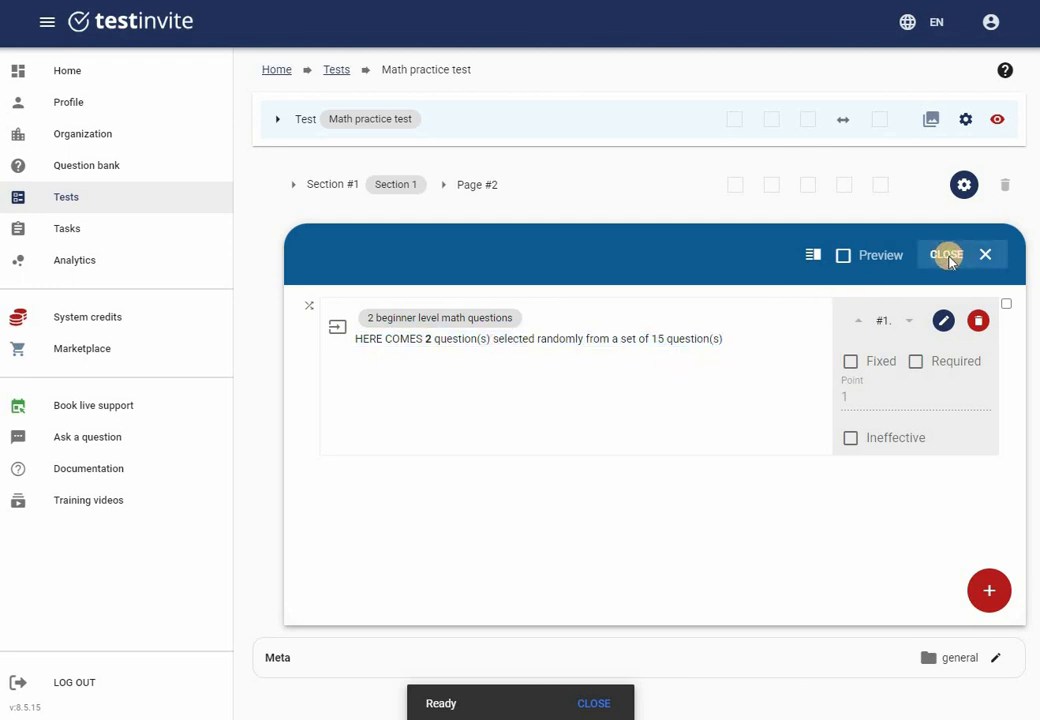
Delete Dynamic page builder #1 from Section #1, confirming the deletion
click(1000, 184)
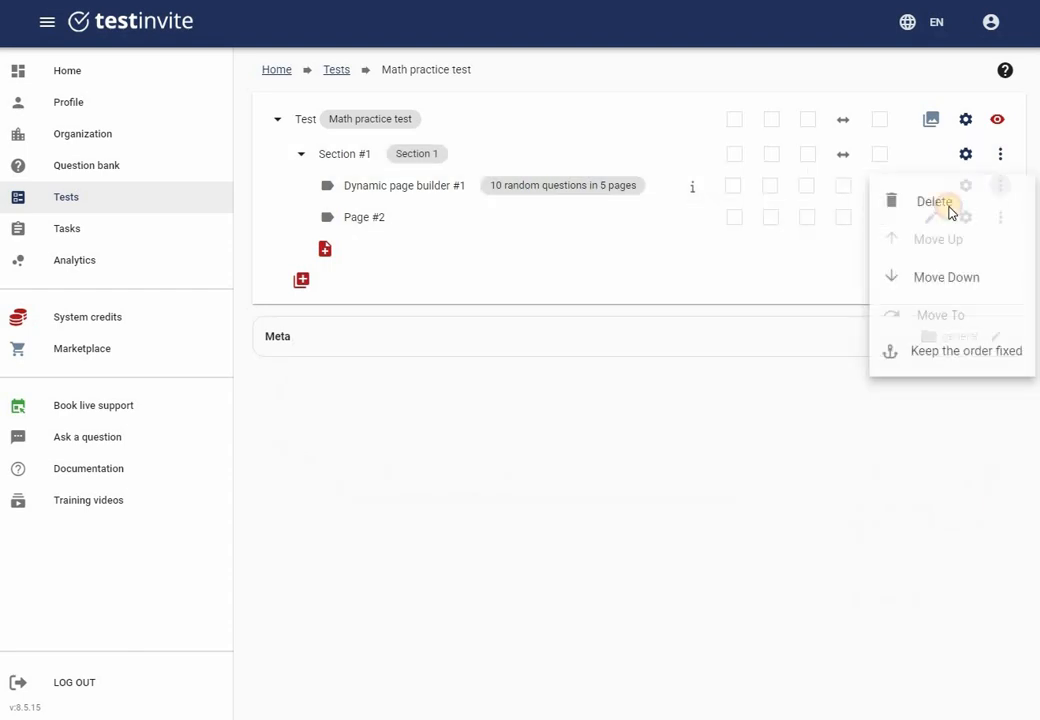
click(948, 206)
click(738, 400)
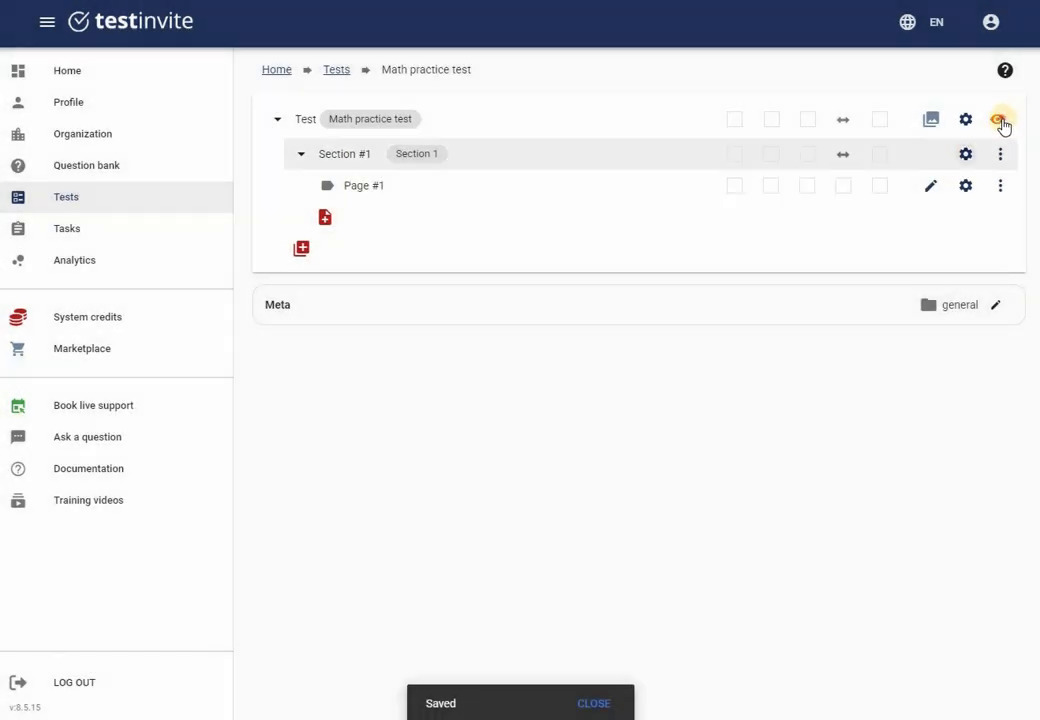
Preview the Math practice test twice in Test Mode to compare the randomly drawn questions, closing each preview
click(998, 122)
click(980, 132)
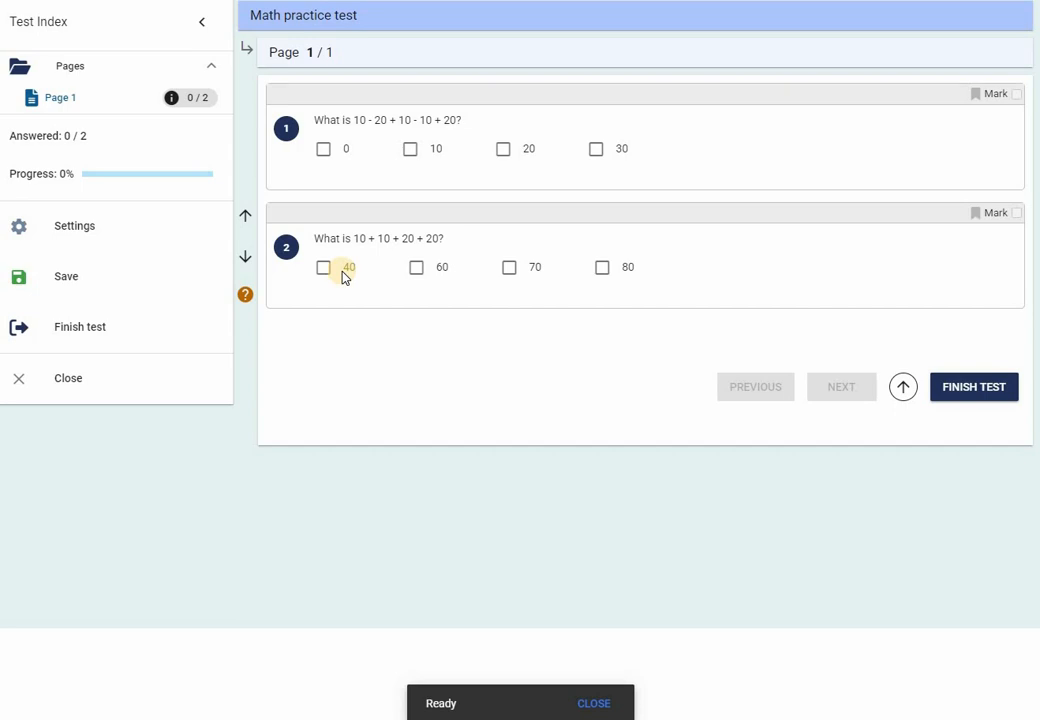
click(105, 369)
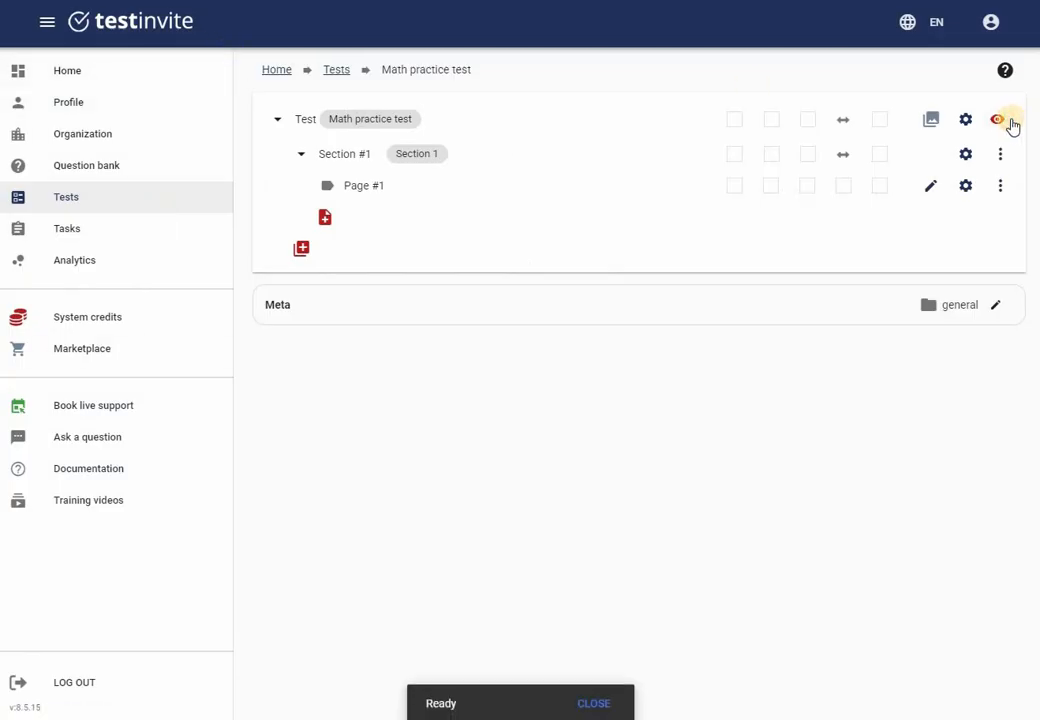
click(995, 122)
click(965, 152)
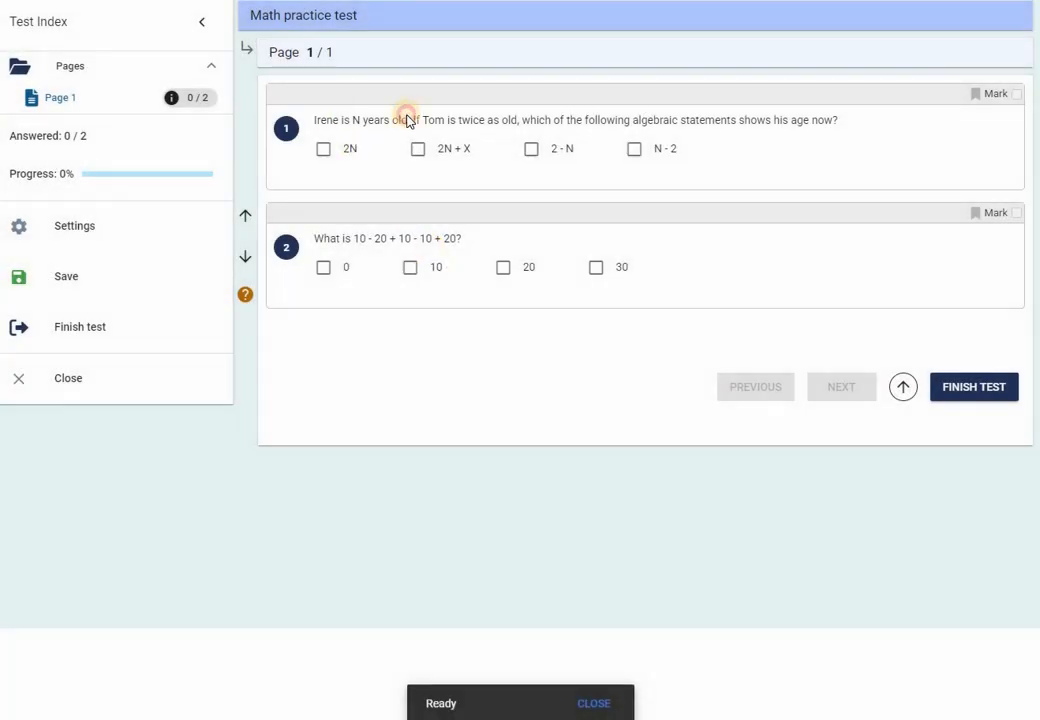
click(80, 379)
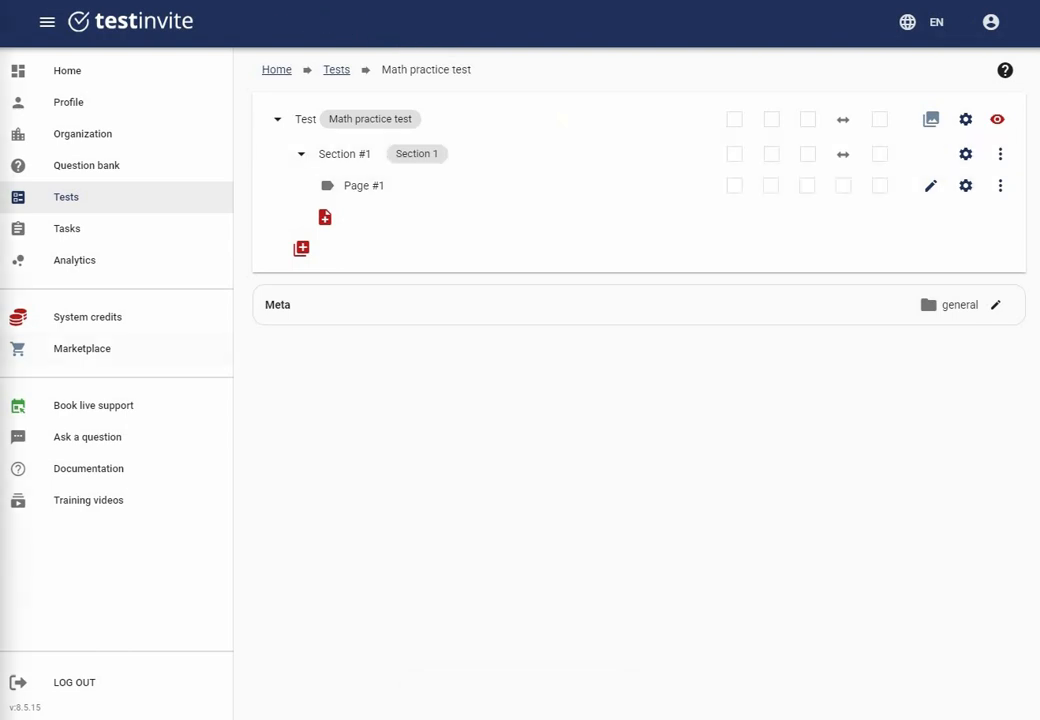
Add a random page picker to Section #1 after Page #1 and create a second page inside it
click(325, 217)
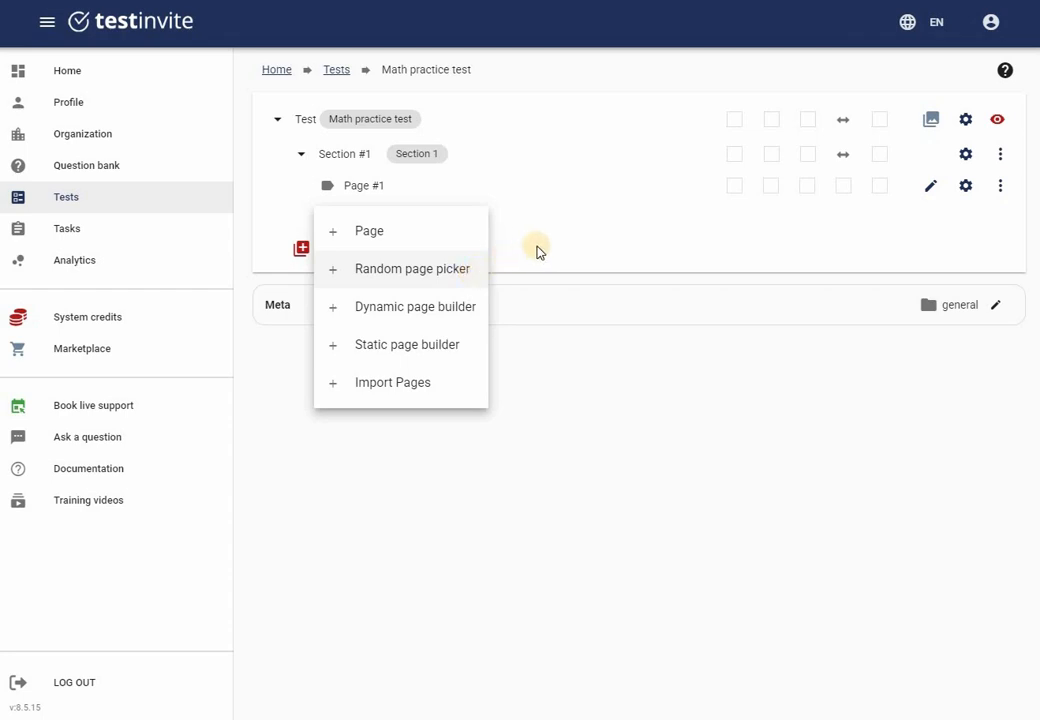
click(536, 248)
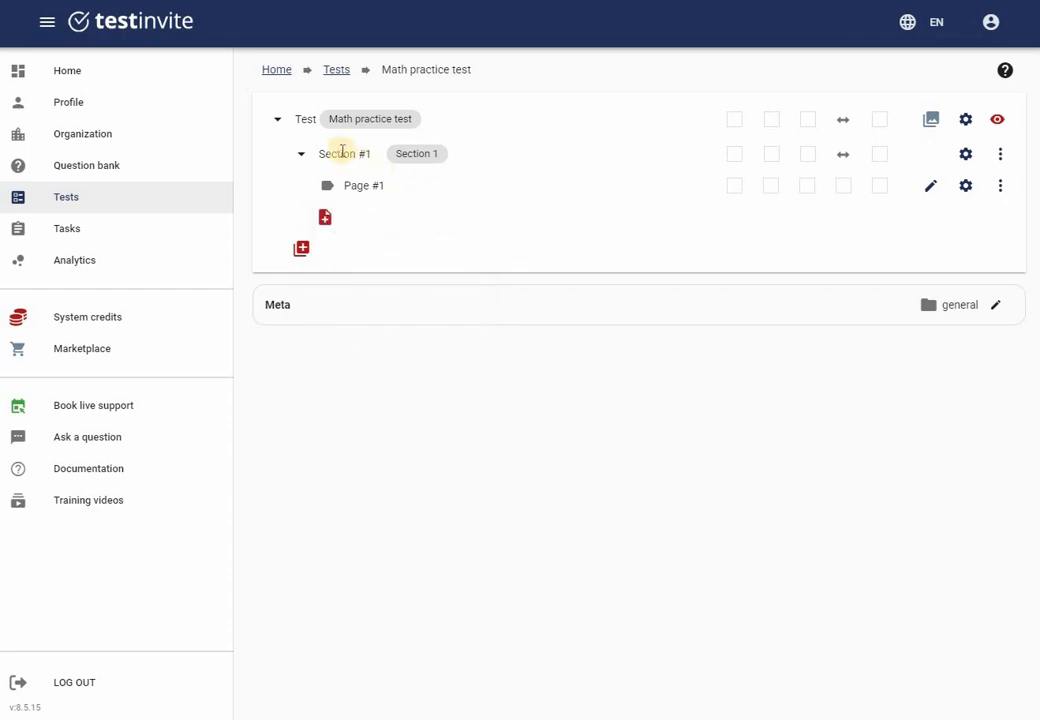
click(329, 221)
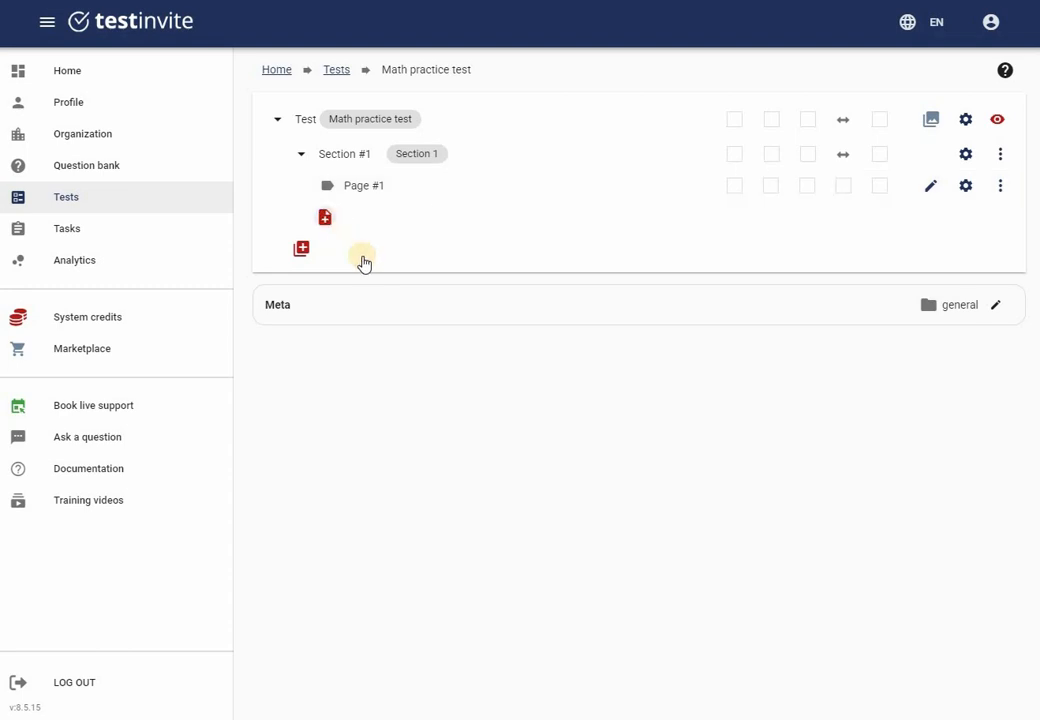
click(362, 258)
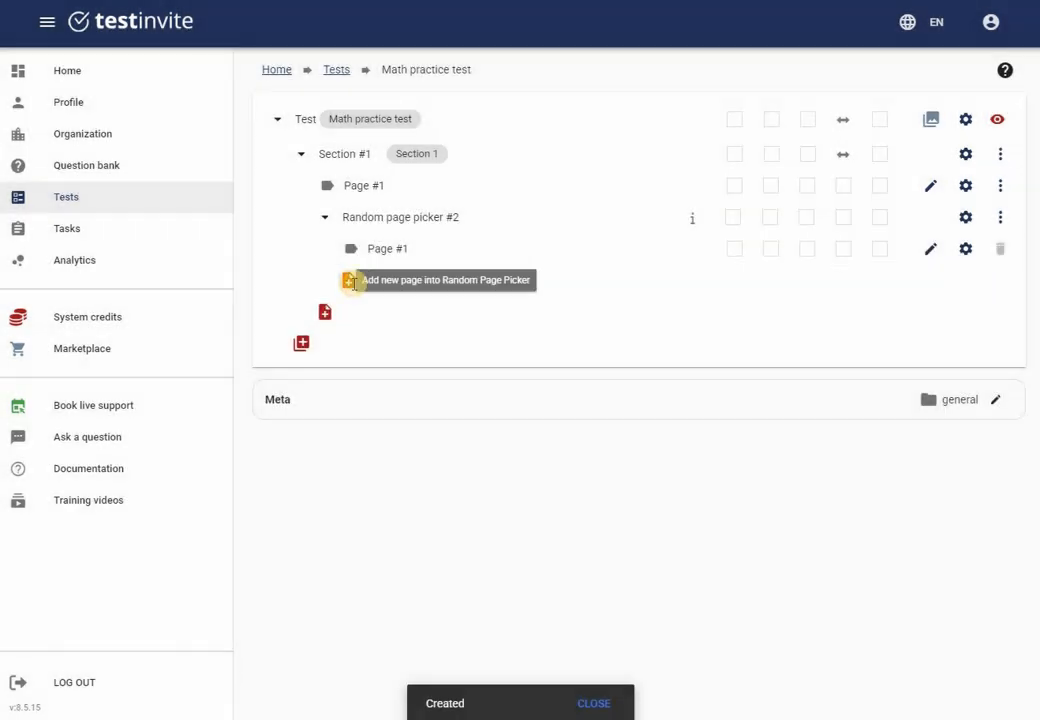
click(353, 280)
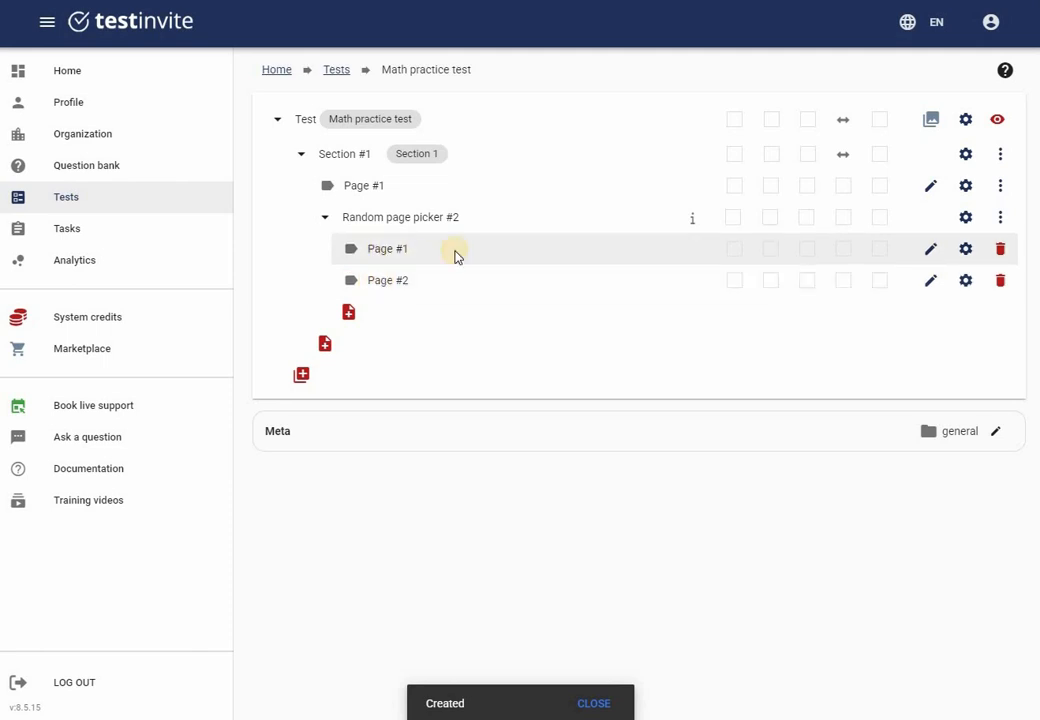
Add a content block with the passage about Ferdinand Magellan's 16th-century expedition to Page #1 of the random page picker and save it
click(930, 250)
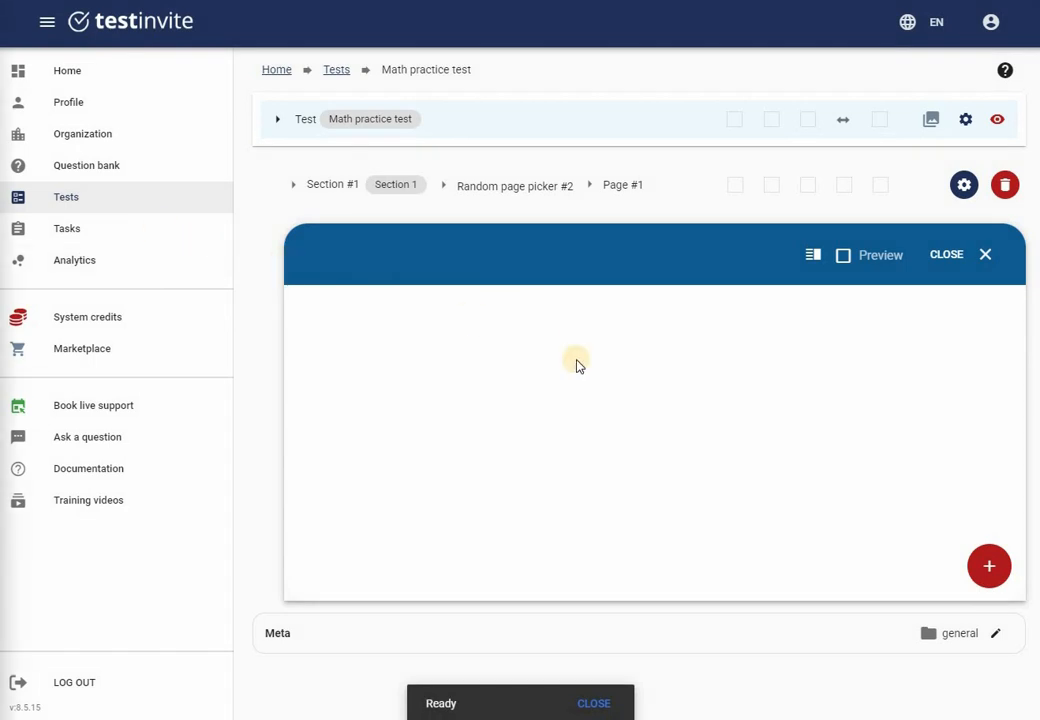
click(978, 568)
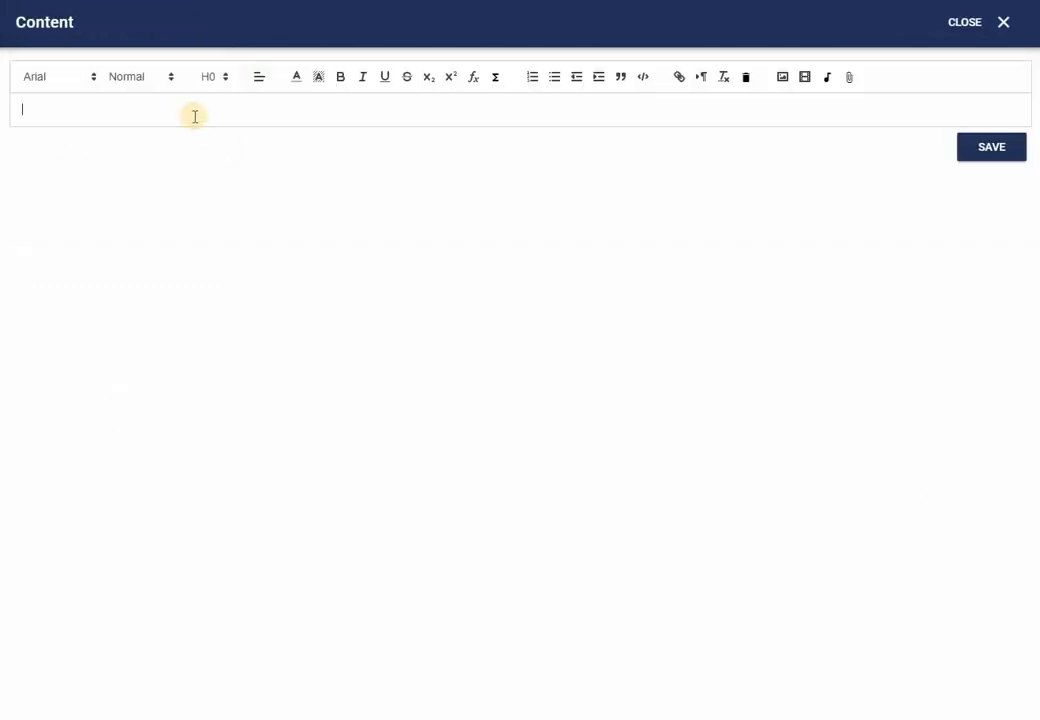
text(In the 16th century, an age of great marine and terrestrial exploration, Ferdinand Magellan led the first expedition to sail around the world. As a young Portuguese noble, he served the king of Portugal, but he became involved in the quagmire of political intrigue at court and lost the king's favor. After he was dismissed from service by the king of Portugal, he offered to serve the future Emperor Charles V of Spain.  A papal decree of 1493 had assigned all land in the New World west of 50 degrees W longitude to Spain and all the land east of that line to Portugal. Magellan offered to prove that the East Indies fell under Spanish authority. On September 20, 1519, Magellan set sail from Spain with five ships. More than a year later, one of these ships was exploring the topography of South America in search of a water route across the continent. This ship sank, but the remaining four ships searched along the southern peninsula of South America. Finally they found the passage they sought near 50 degrees S latitude. Magellan named this passage the Strait of All Saints, but today it is known as the Strait of Magellan.  One ship deserted while in this passage and returned to Spain, so fewer sailors were privileged to gaze at that first panorama of the Pacific Ocean. Those who remained crossed the meridian now known as the International Date Line in the early spring of 1521 after 98 days on the Pacific Ocean. During those long days at sea, many of Magellan's men died of starvation and disease.  Later, Magellan became involved in an insular conflict in the Philippines and was killed in a tribal battle. Only one ship and 17 sailors under the command of the Basque navigator Elcano survived to complete the westward journey to Spain and thus prove once and for all that the world is round, with no precipice at the edge.)
click(970, 432)
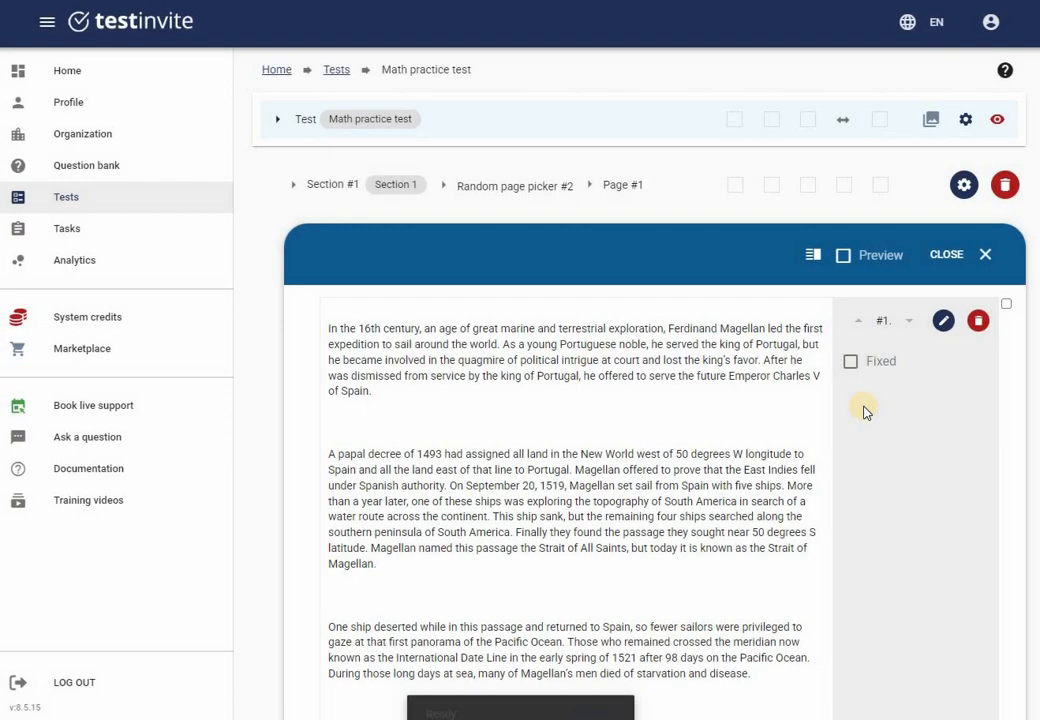
Browse the question bank for this page and list the English folder's questions tagged with the material "16th century"
scroll(940, 446, down, 5)
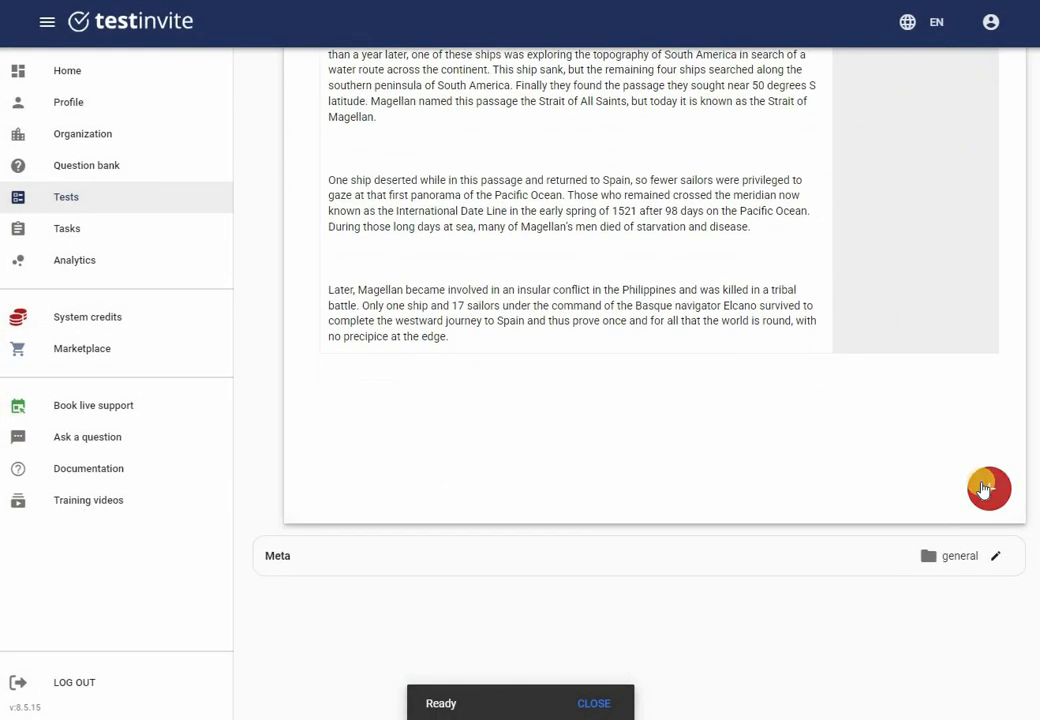
click(985, 488)
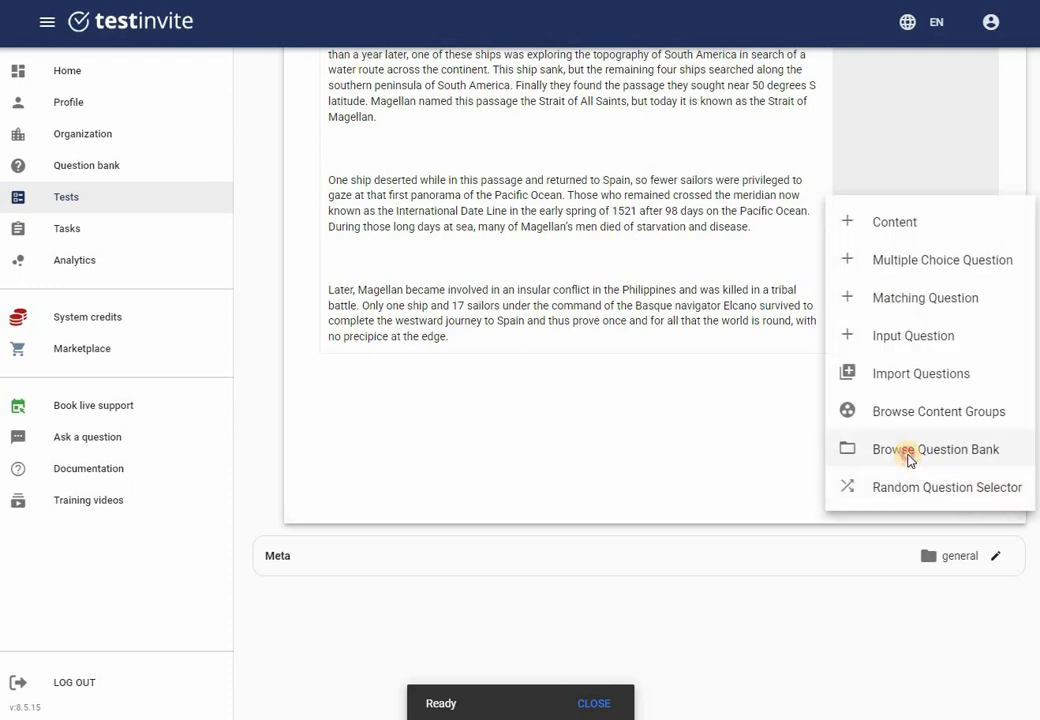
click(909, 455)
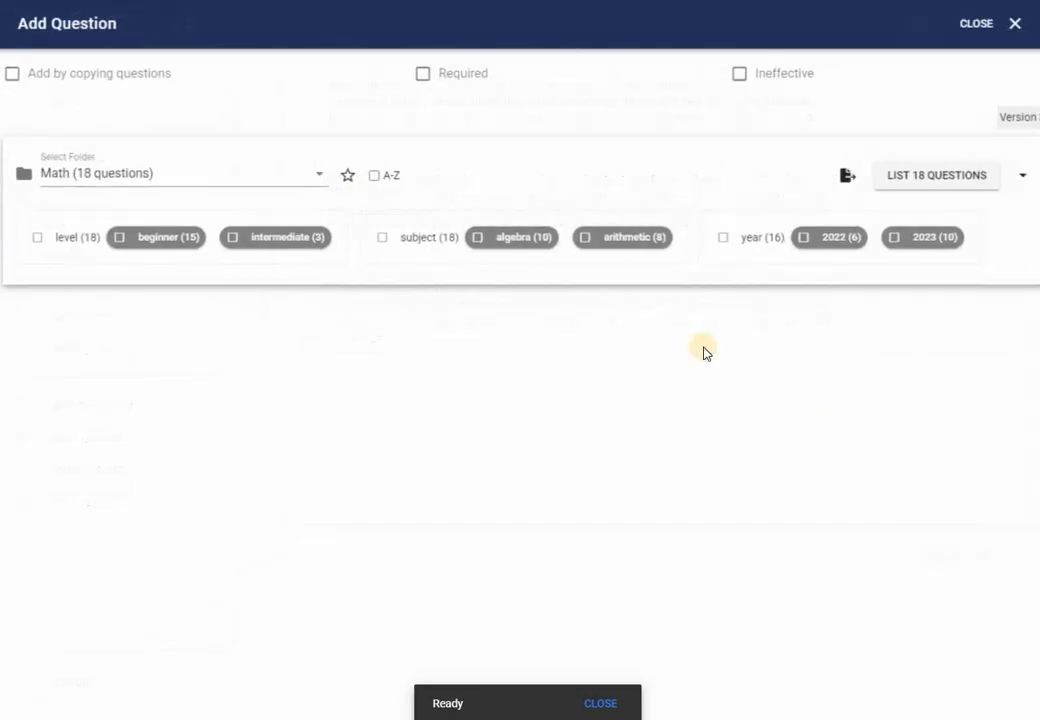
click(142, 173)
click(143, 223)
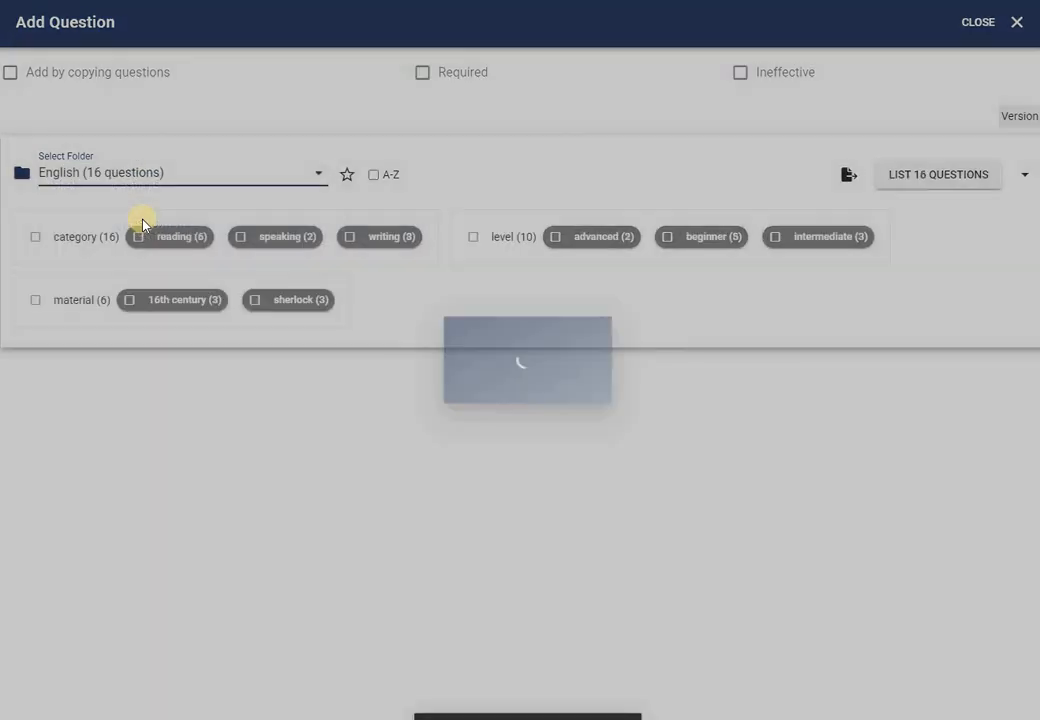
click(178, 305)
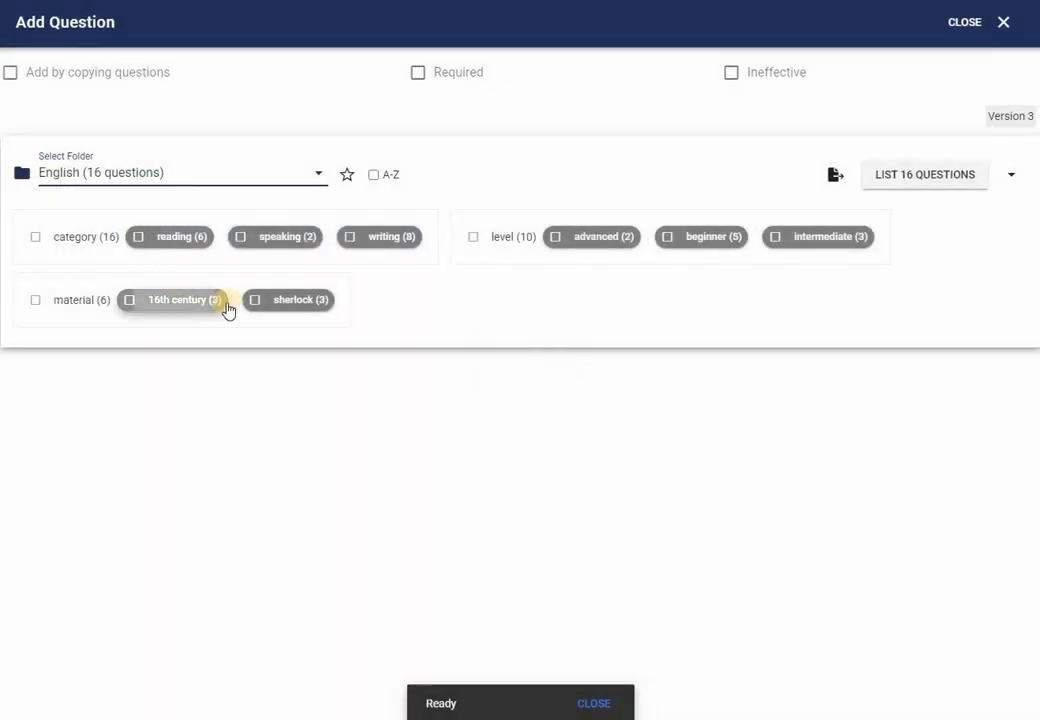
click(894, 186)
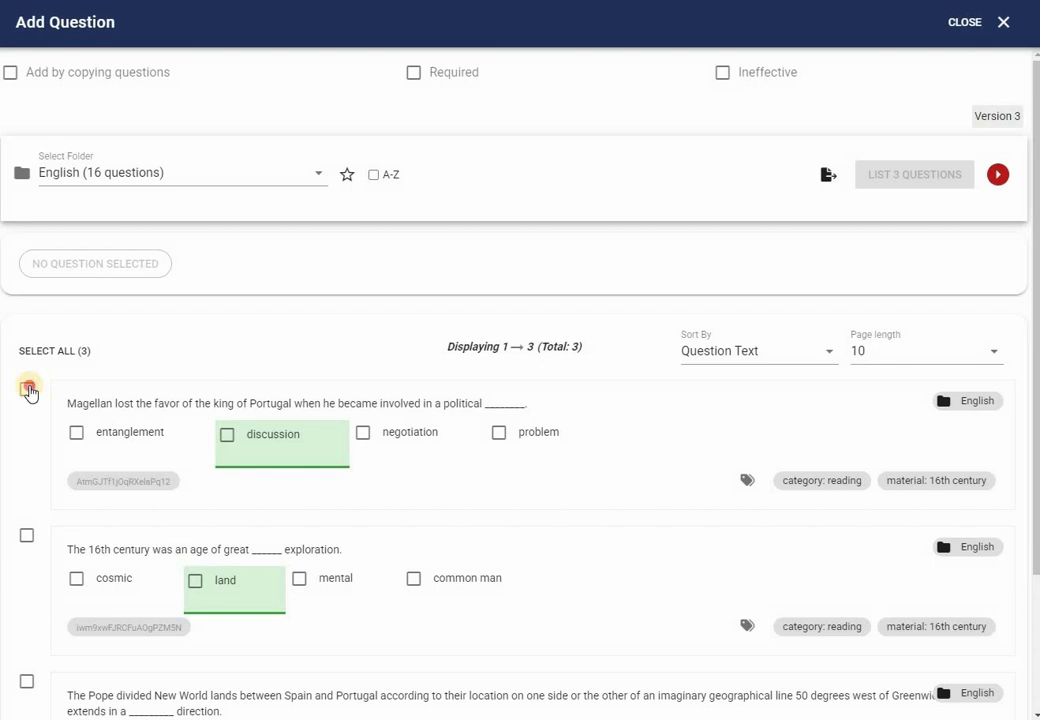
Add the questions about Magellan losing the king's favor and the 16th century's age of exploration below the passage, and close the page
click(28, 390)
click(27, 535)
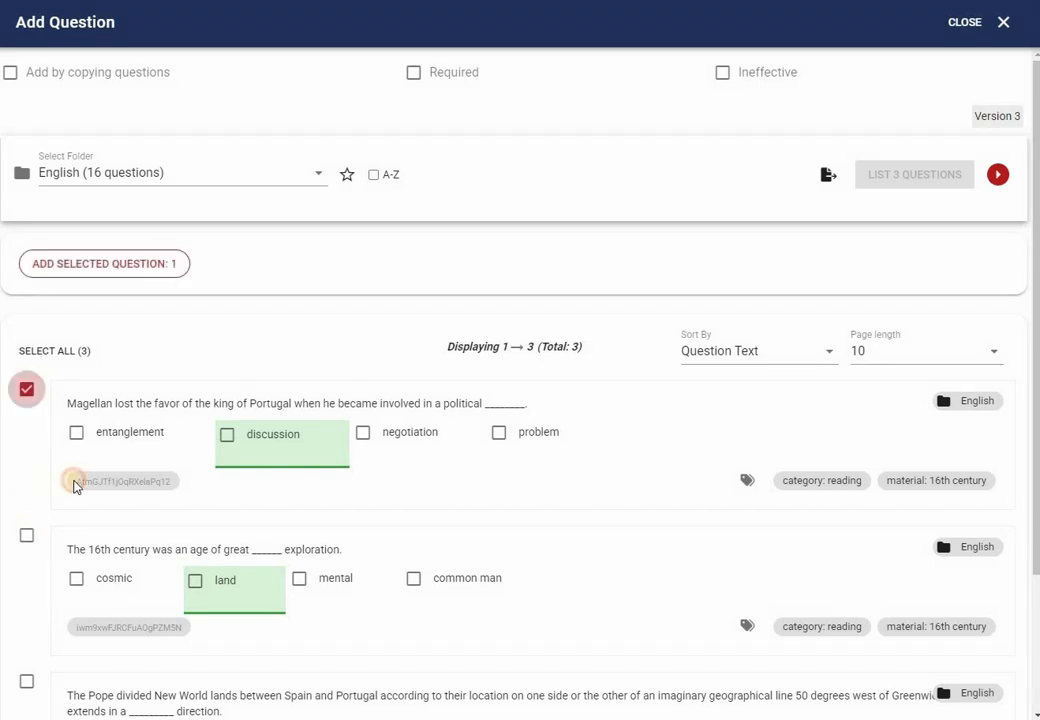
click(131, 276)
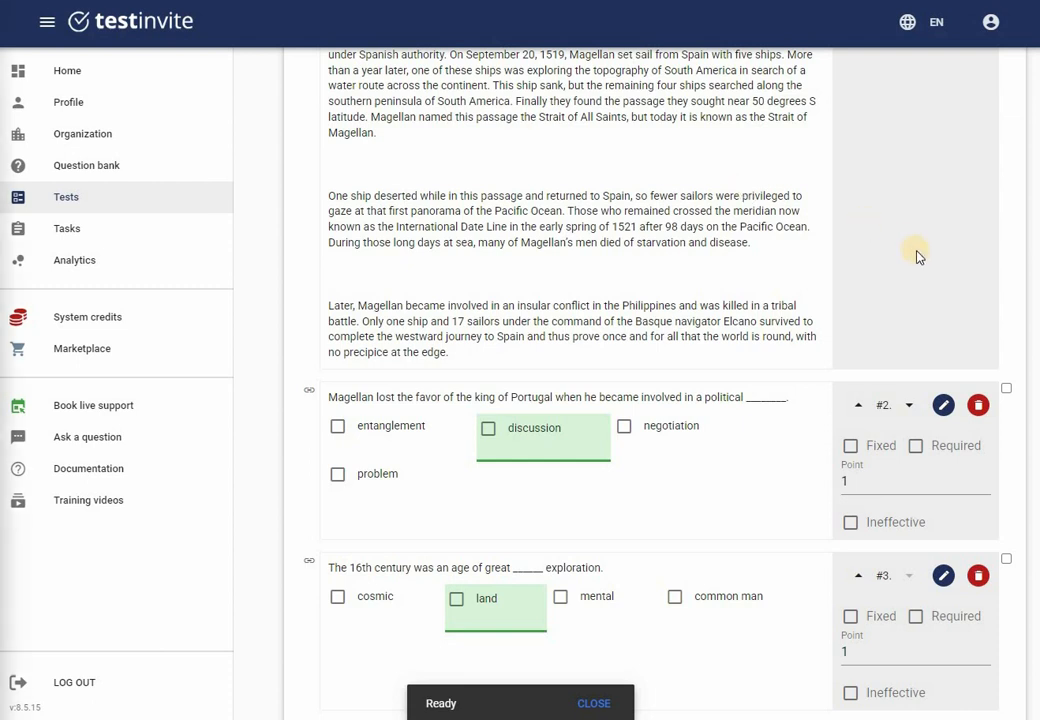
scroll(888, 335, down, 3)
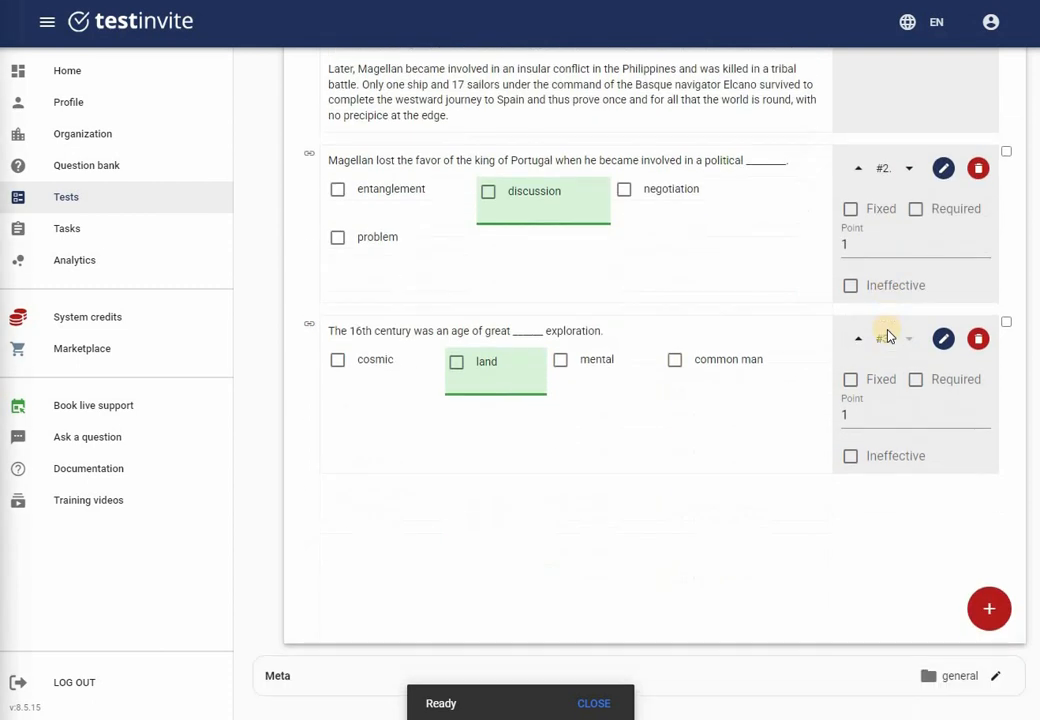
scroll(888, 335, up, 4)
scroll(952, 246, up, 3)
click(950, 225)
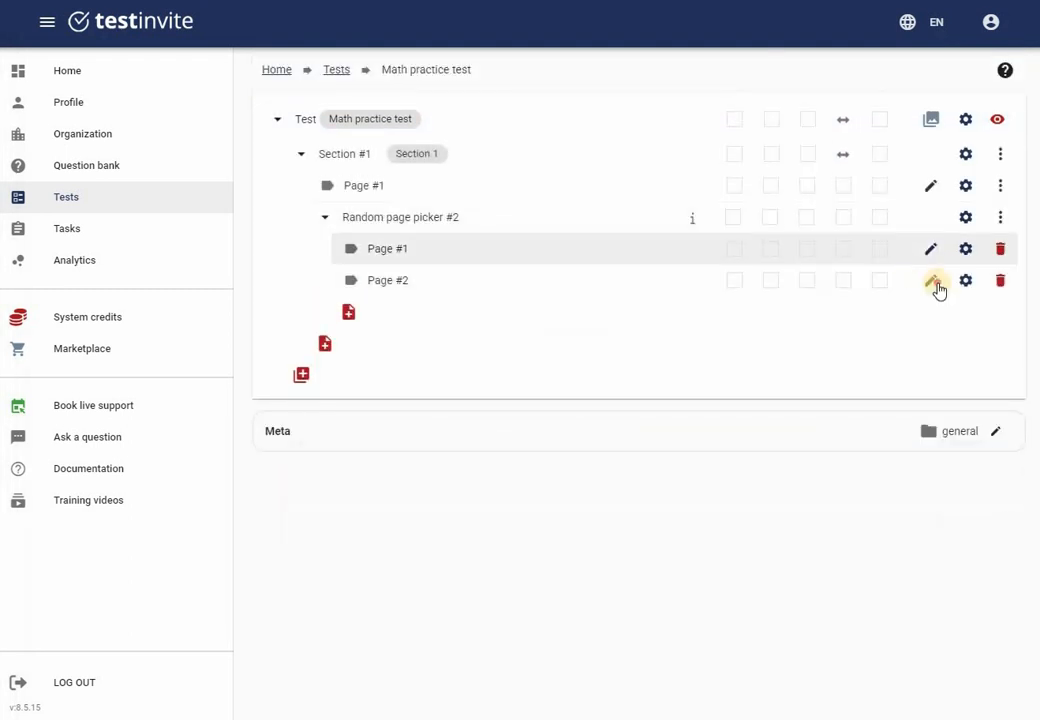
Add a content block with the passage about Sherlock Holmes' ignorance and knowledge to Page #2 of the random page picker and save it
click(932, 282)
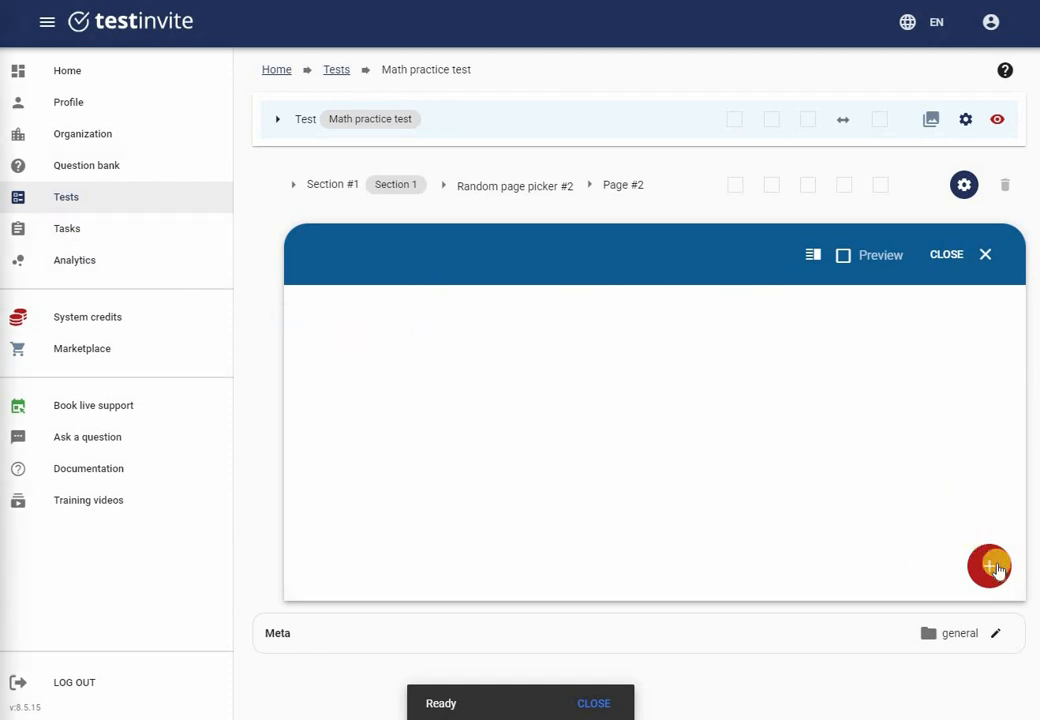
click(976, 572)
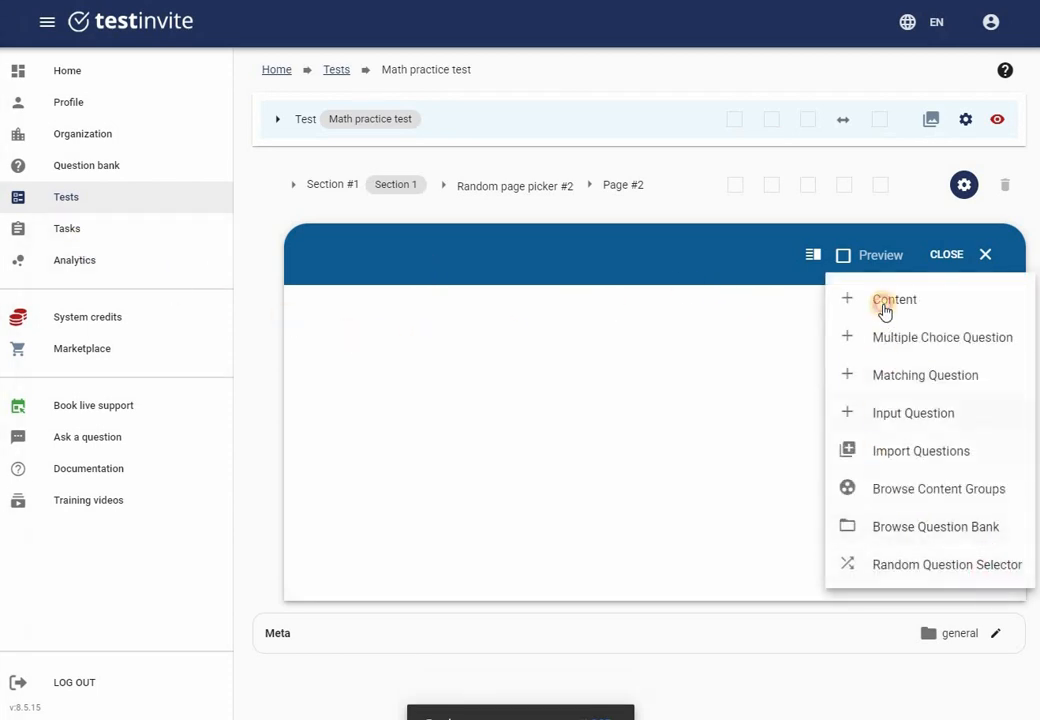
click(884, 307)
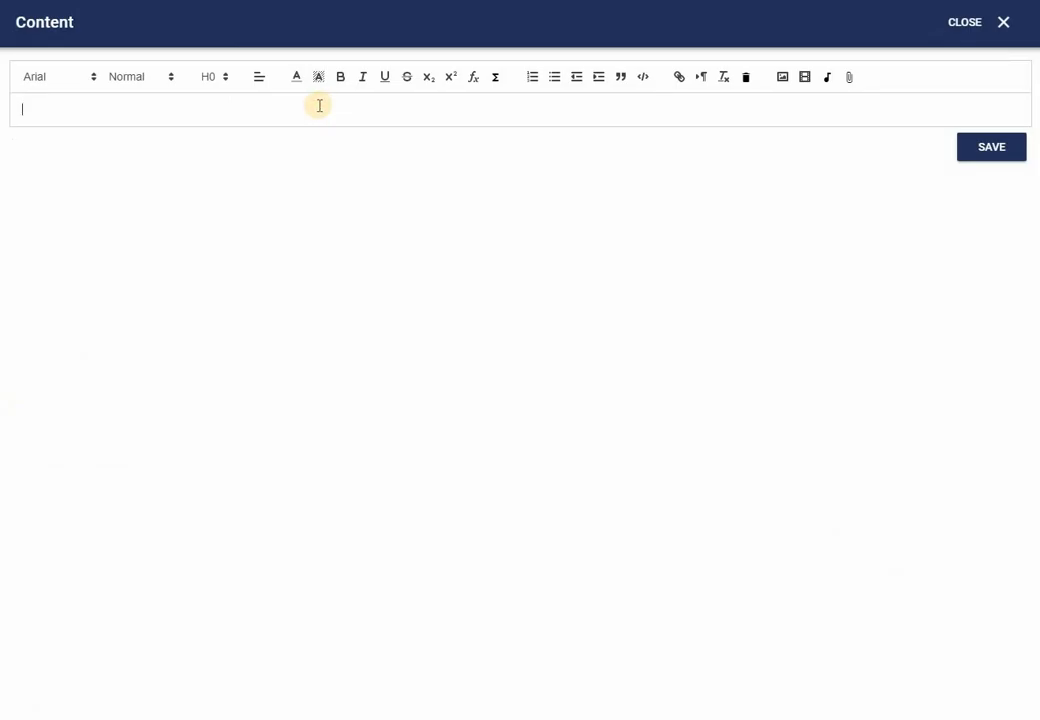
text(Sherlock Holmes' ignorance was as remarkable as his knowledge. Of contemporary literature, philosophy and politics he appeared to know next to nothing. Upon my quoting Thomas Carlyle, he inquired in the naivest way who he might be and what he had done. My surprise reached a climax, however, when I found incidentally that he was ignorant of the Copernican Theory and of the composition of the Solar System. That any civilized human being in this nineteenth century should not be aware that the earth travelled round the sun appeared to me to be such an extraordinary fact that I could hardly realize it.    "You appear to be astonished," he said, smiling at my expression of surprise. "Now that I do know it I shall do my best to forget it."    "To forget it!"    "You see," he explained, "I consider that a man's brain originally is like a little empty attic, and you have to stock it with such furniture as you choose. A fool takes in all the lumber of every sort that he comes across, so that the knowledge which might be useful to him gets crowded out, or at best is jumbled up with a lot of other things, so that he has a difficulty in laying his hands upon it. Now the skilful workman is very careful indeed as to what he takes into his brain-attic. He will have nothing but the tools which may help him in doing his work, but of these he has a large assortment, and all in the most perfect order. It is a mistake to think that that little room has elastic walls and can distend to any extent. Depend upon it there comes a time when for every addition of knowledge you forget something that you knew before. It is of the highest importance, therefore, not to have useless facts elbowing out the useful ones.")
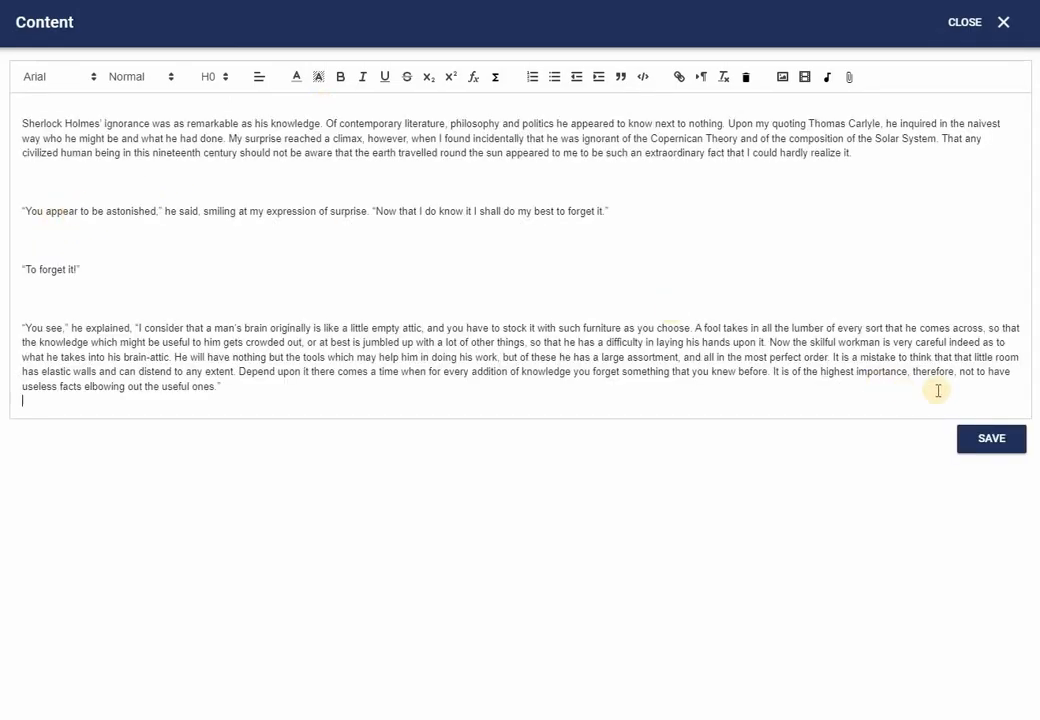
click(991, 440)
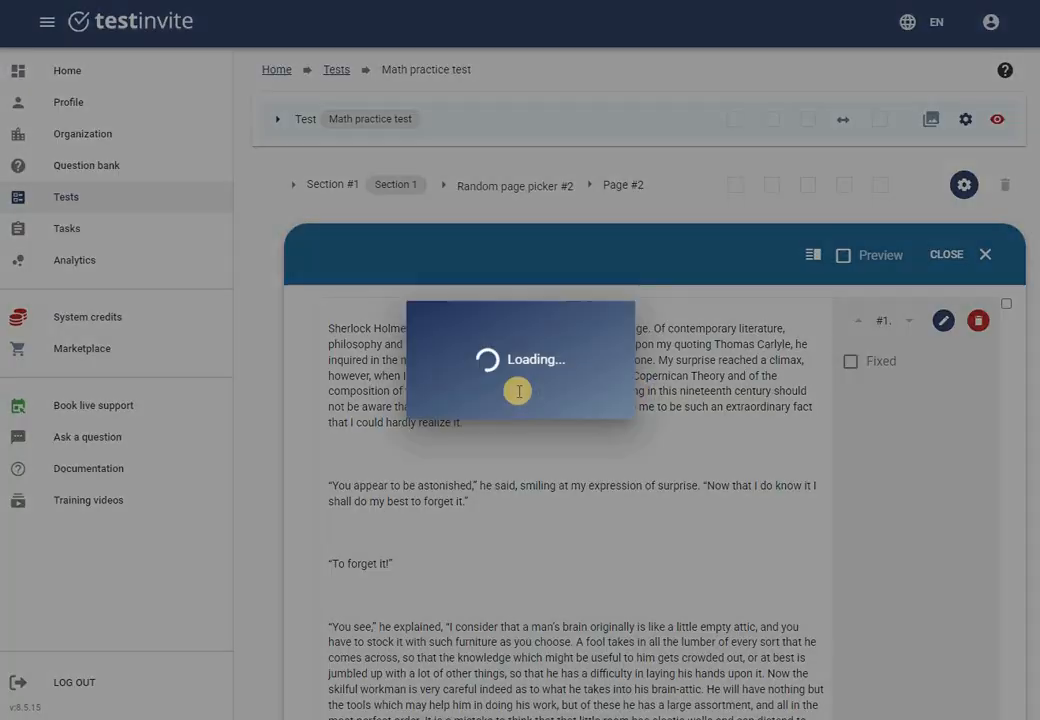
Browse the question bank for Page #2 and list the English folder's questions tagged with the material "sherlock"
scroll(580, 413, down, 5)
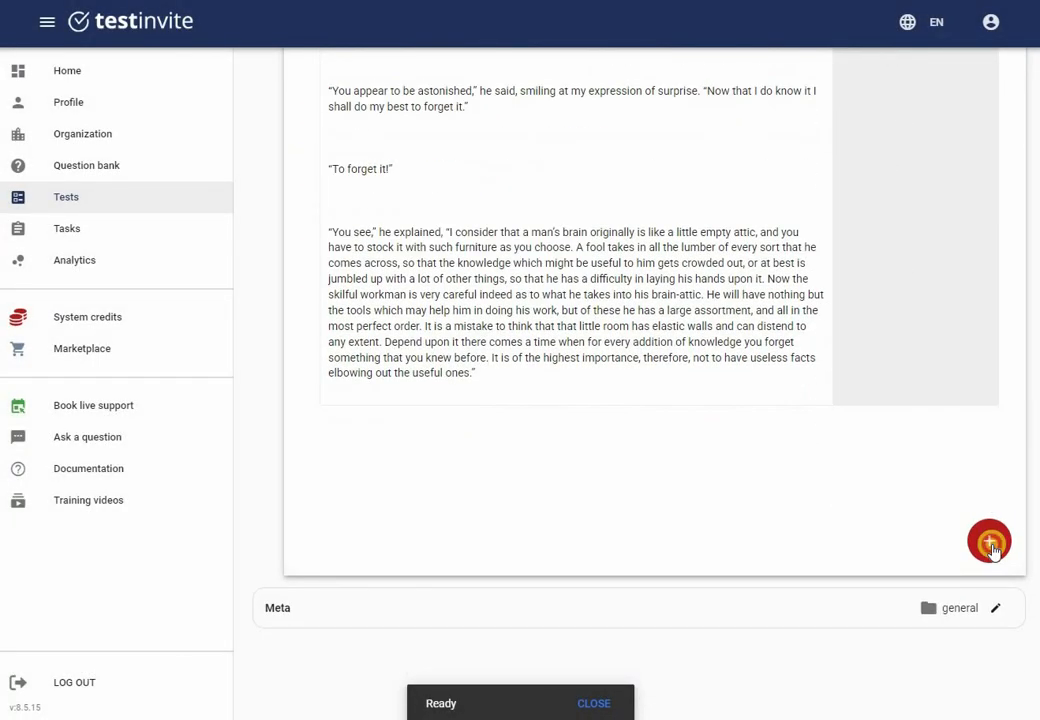
click(989, 540)
click(882, 502)
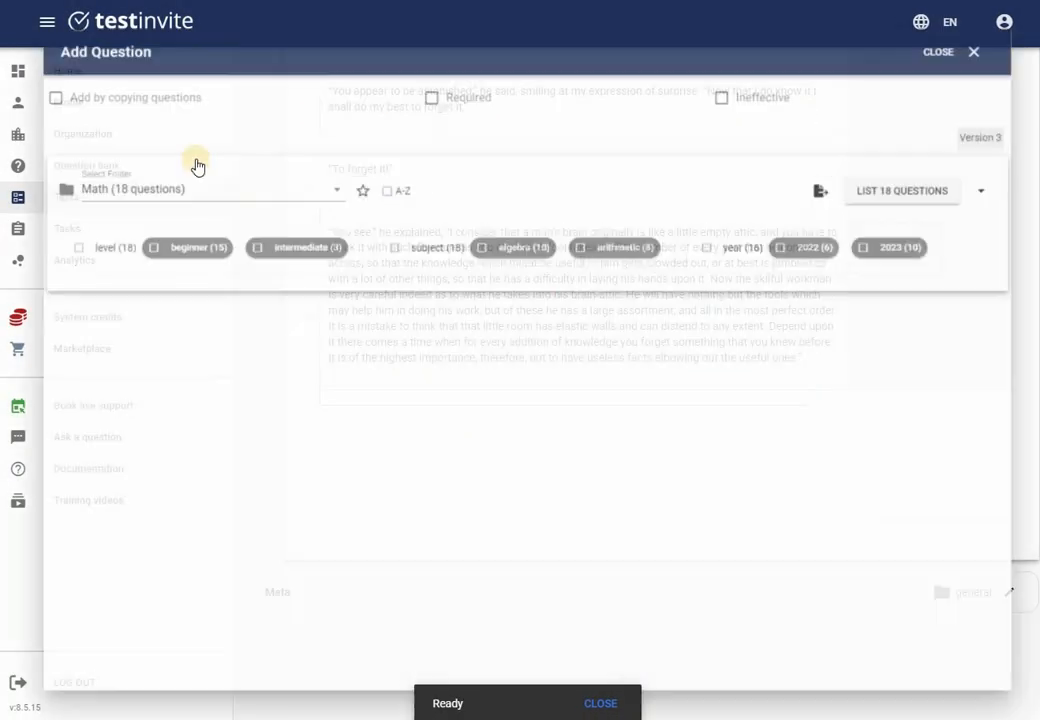
click(188, 177)
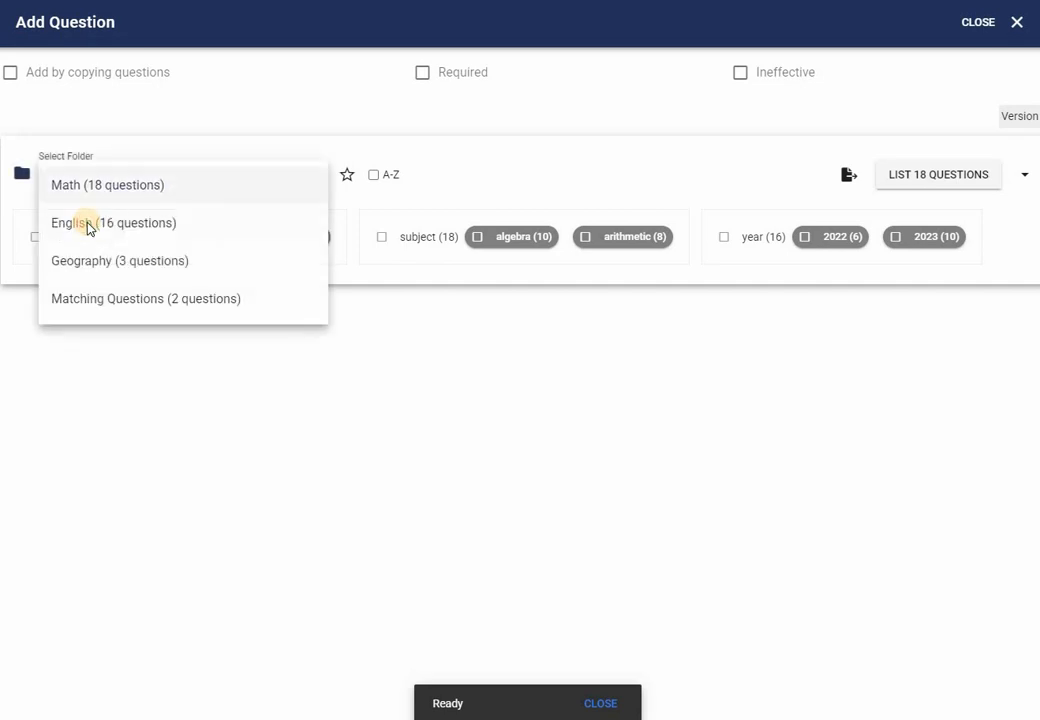
click(88, 223)
click(297, 300)
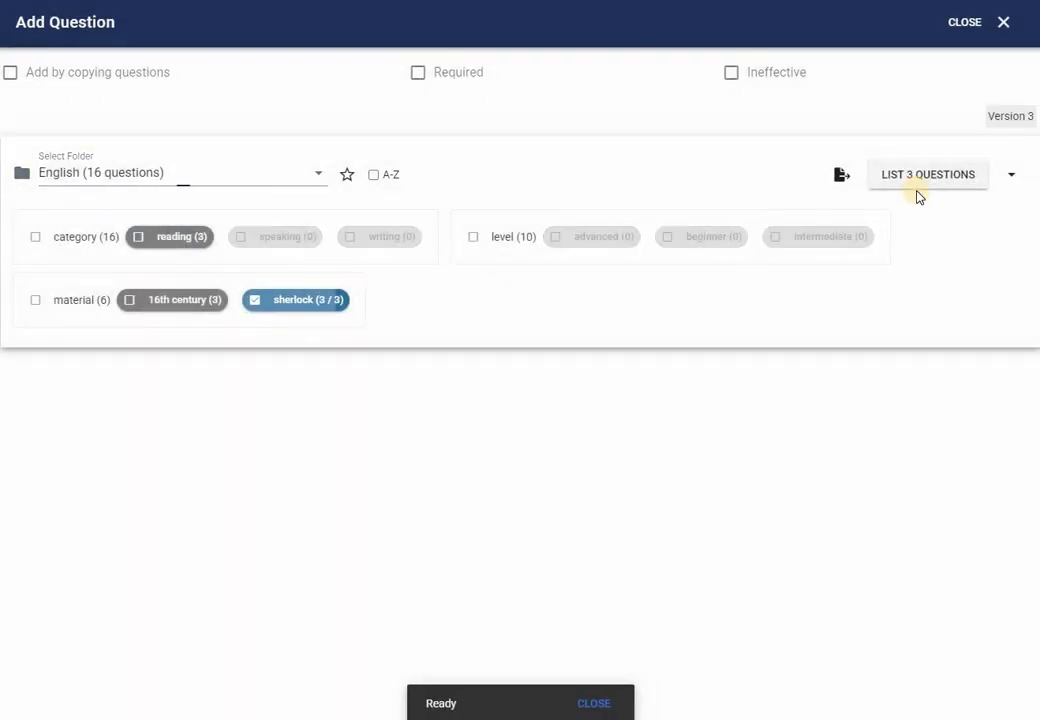
click(915, 180)
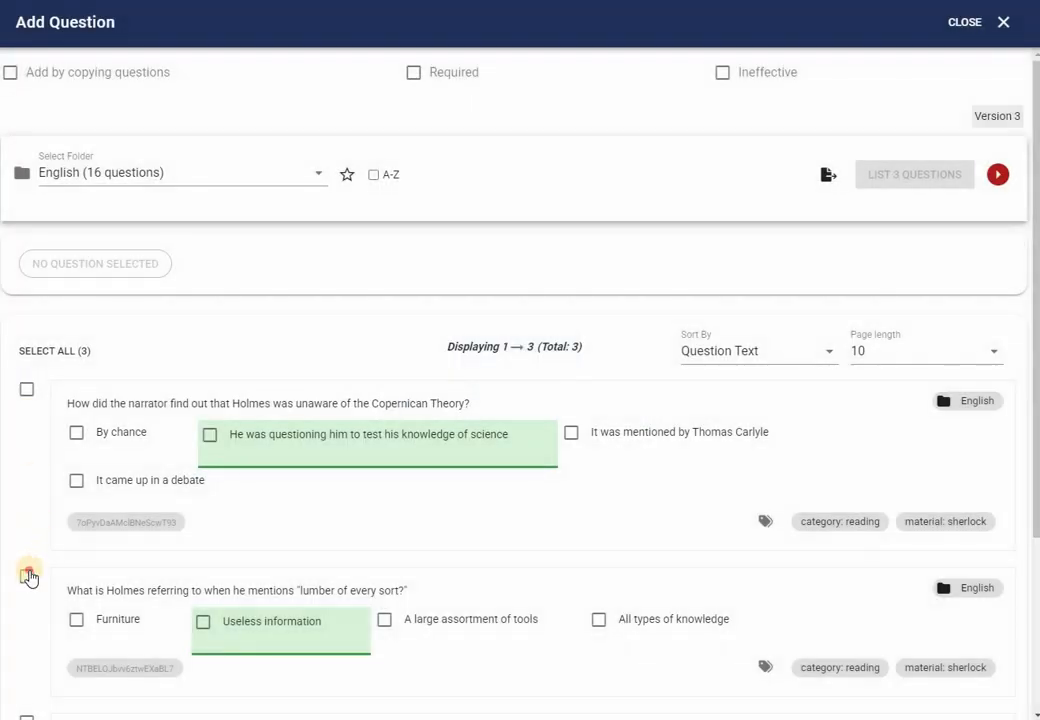
Add the questions about Holmes being unaware of the Copernican Theory and "lumber of every sort" below the passage, and close the page
click(26, 389)
click(26, 576)
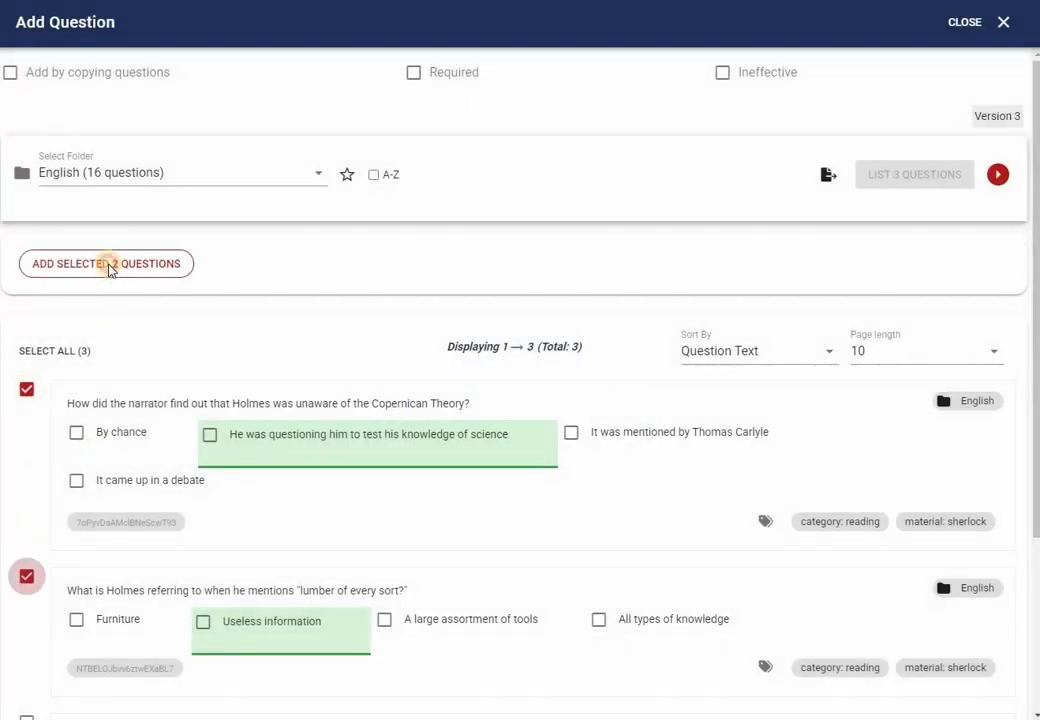
click(109, 264)
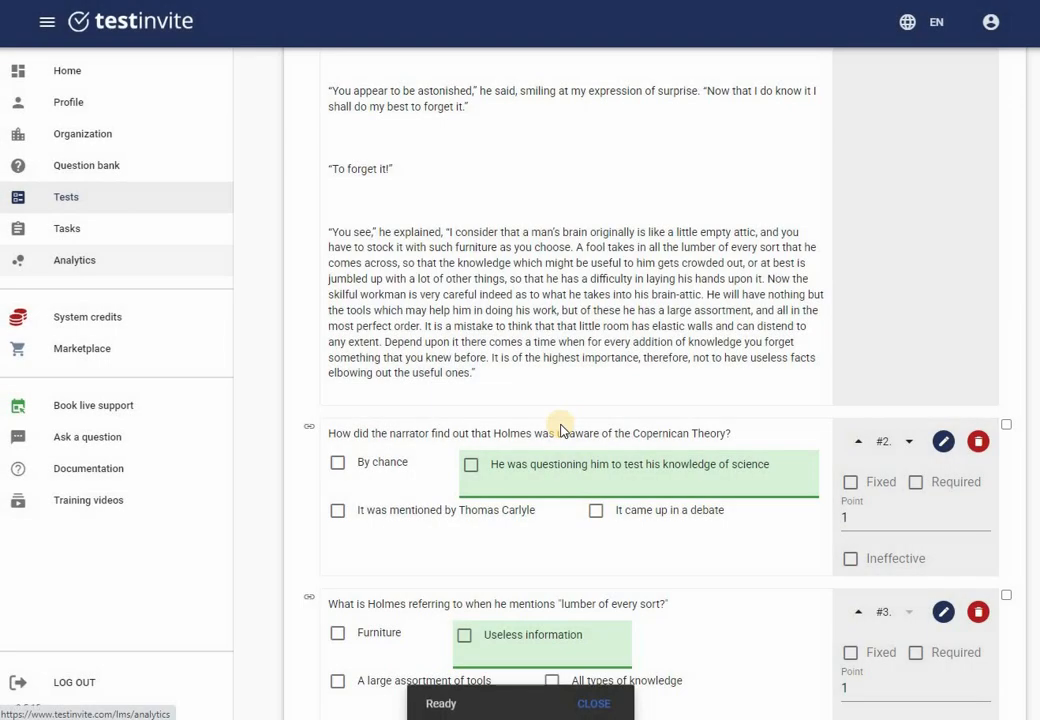
scroll(558, 427, down, 3)
scroll(561, 429, up, 6)
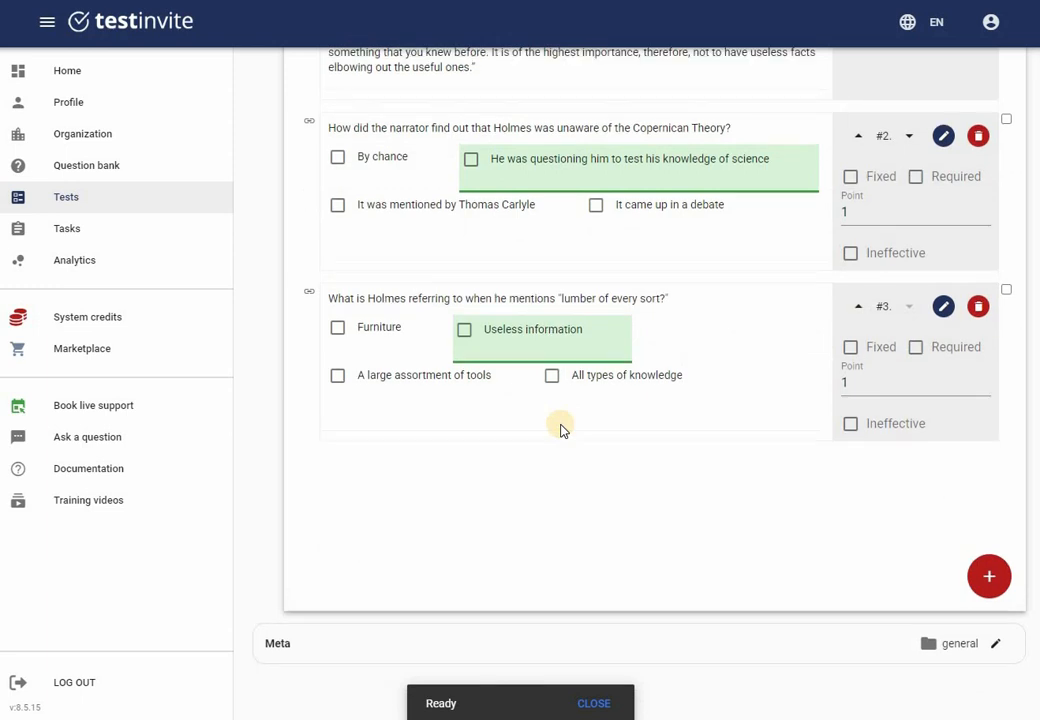
scroll(417, 435, up, 1)
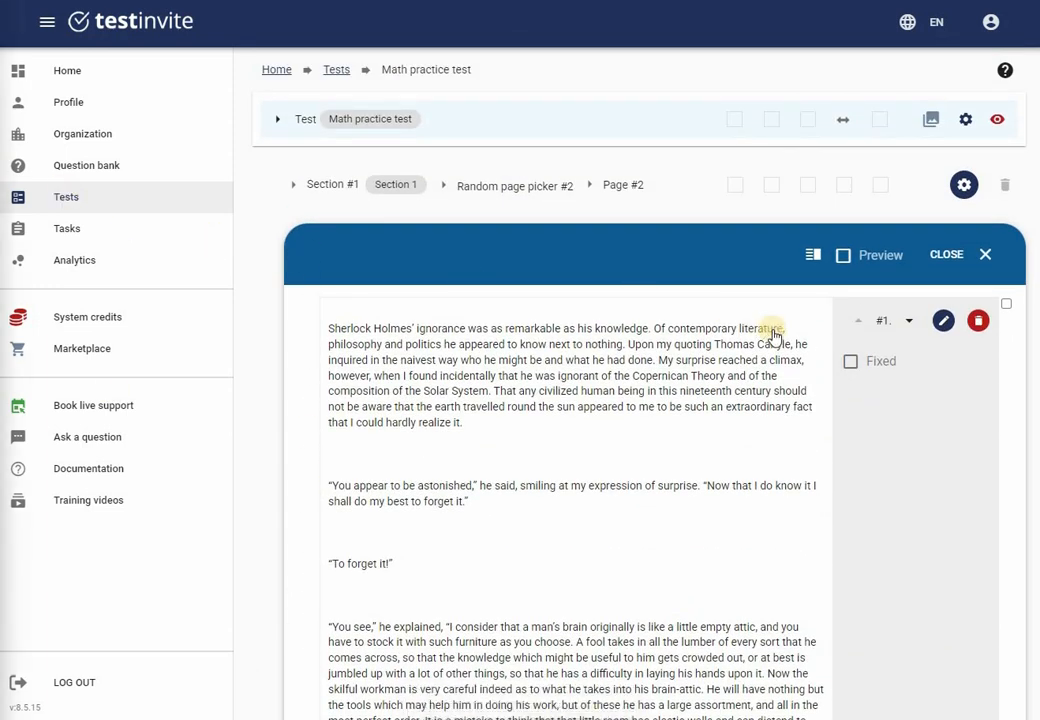
scroll(871, 338, down, 2)
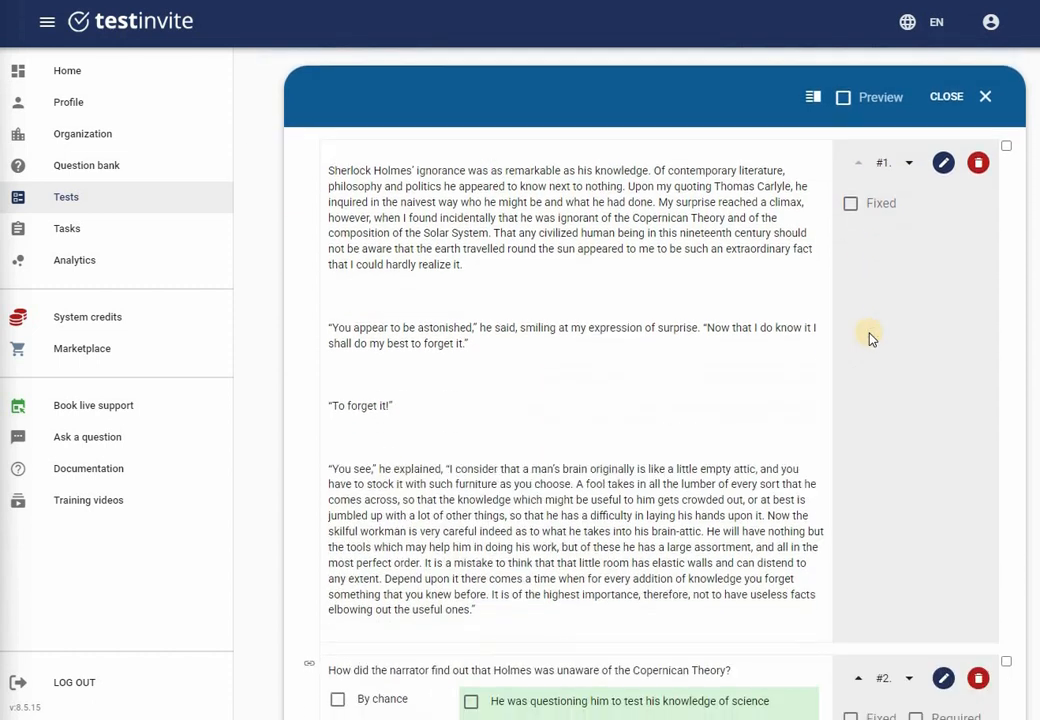
scroll(910, 262, up, 1)
click(950, 176)
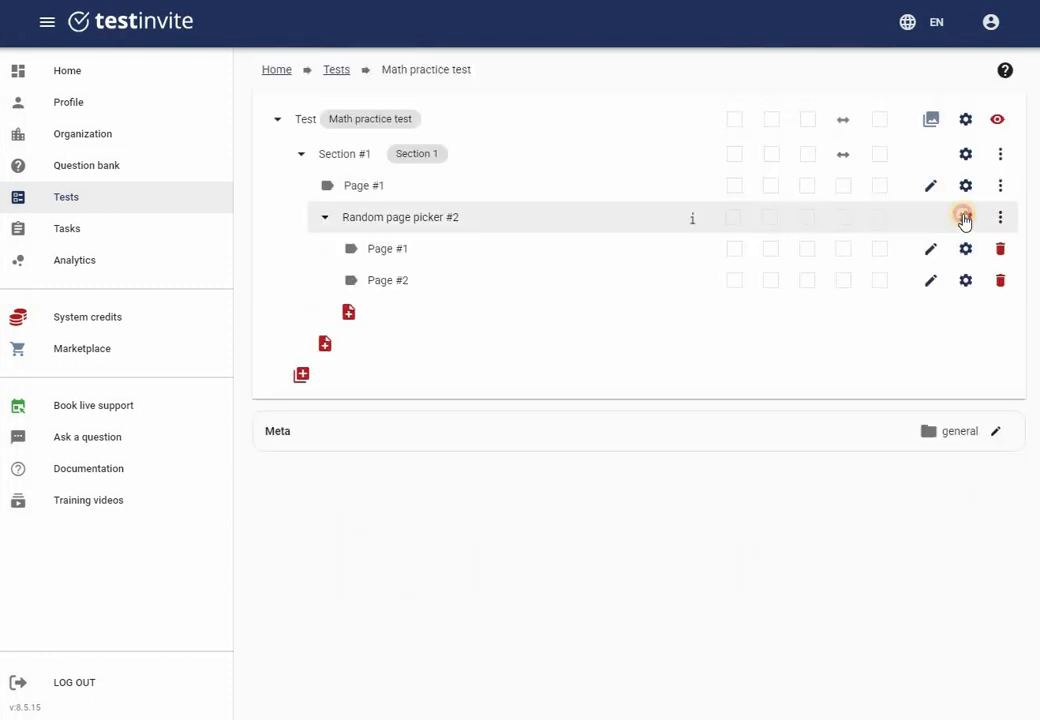
Save the random page picker's settings with 1 as the number of pages to randomly pick
click(965, 218)
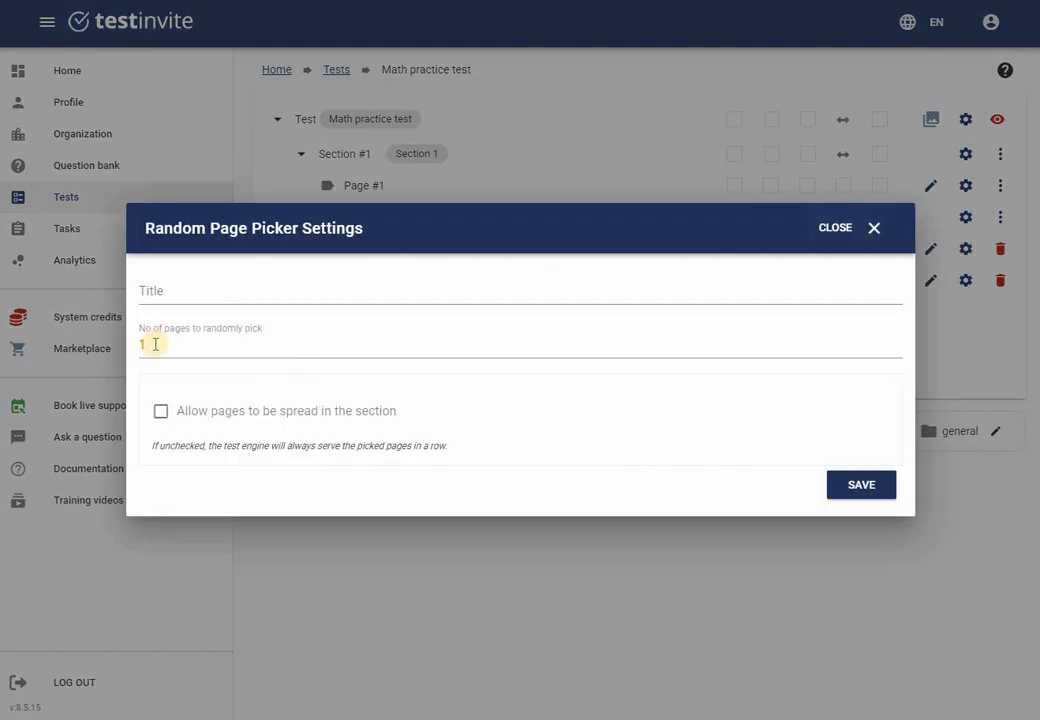
click(155, 344)
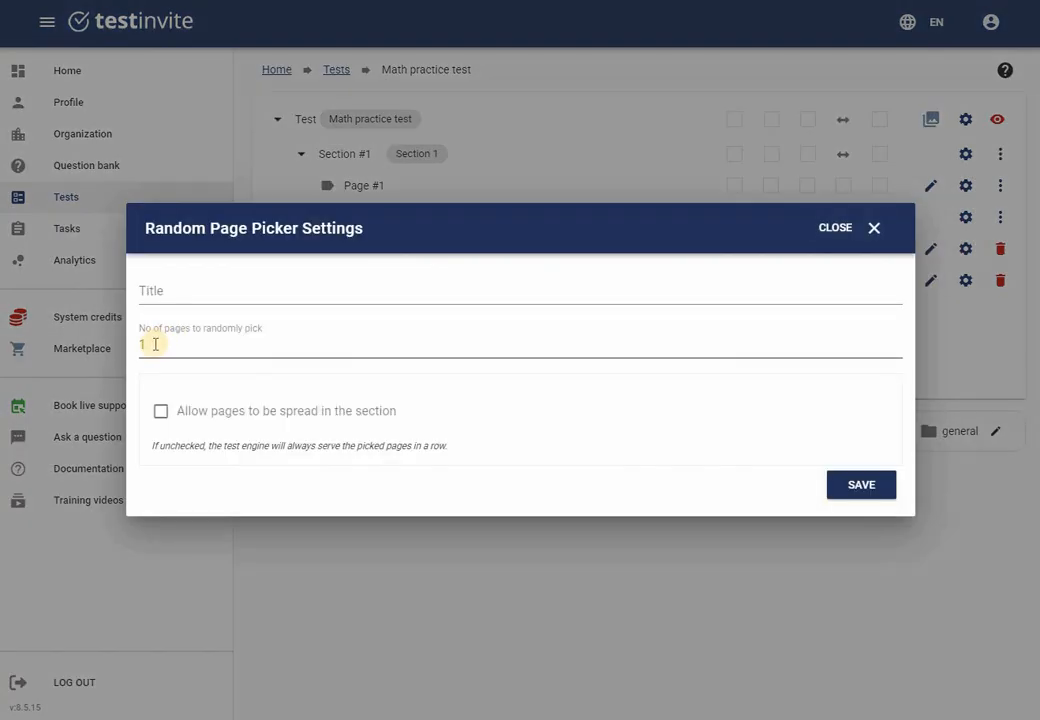
drag(139, 345, 150, 368)
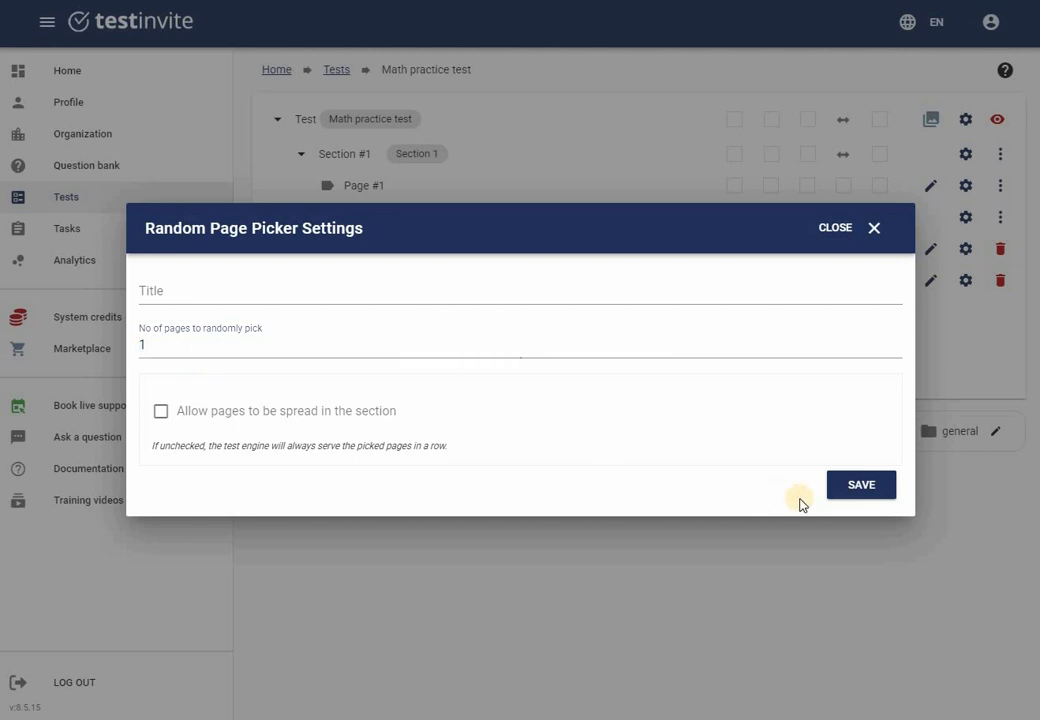
click(862, 484)
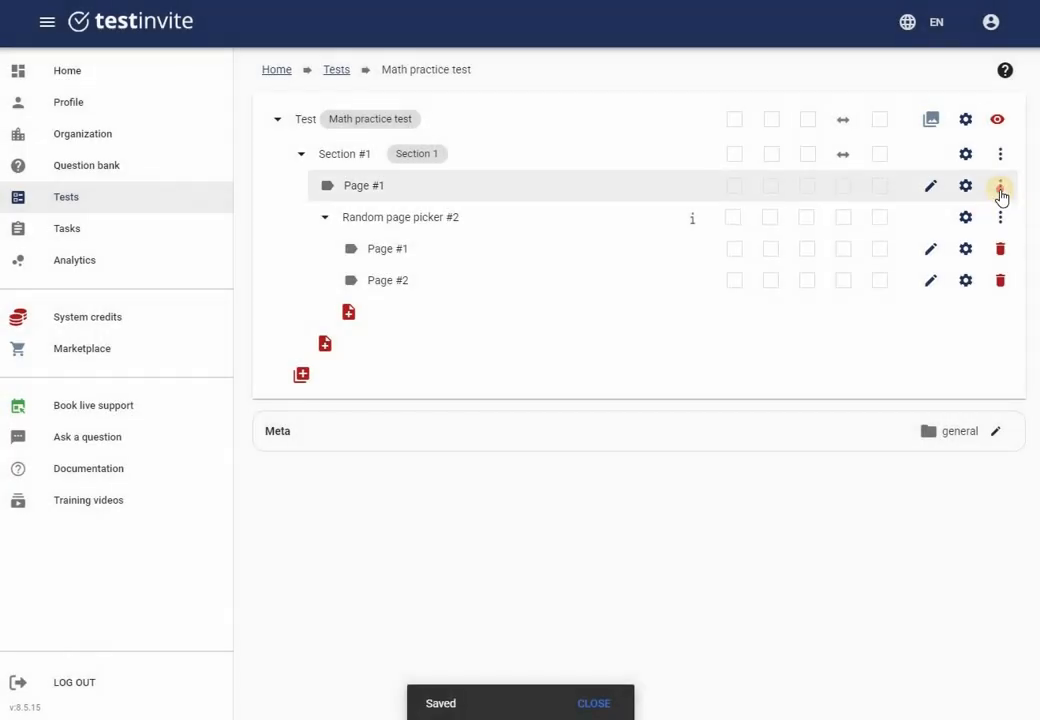
Delete the standalone Page #1 above the random page picker from Section #1, and check the pages inside the picker
click(1000, 186)
click(942, 202)
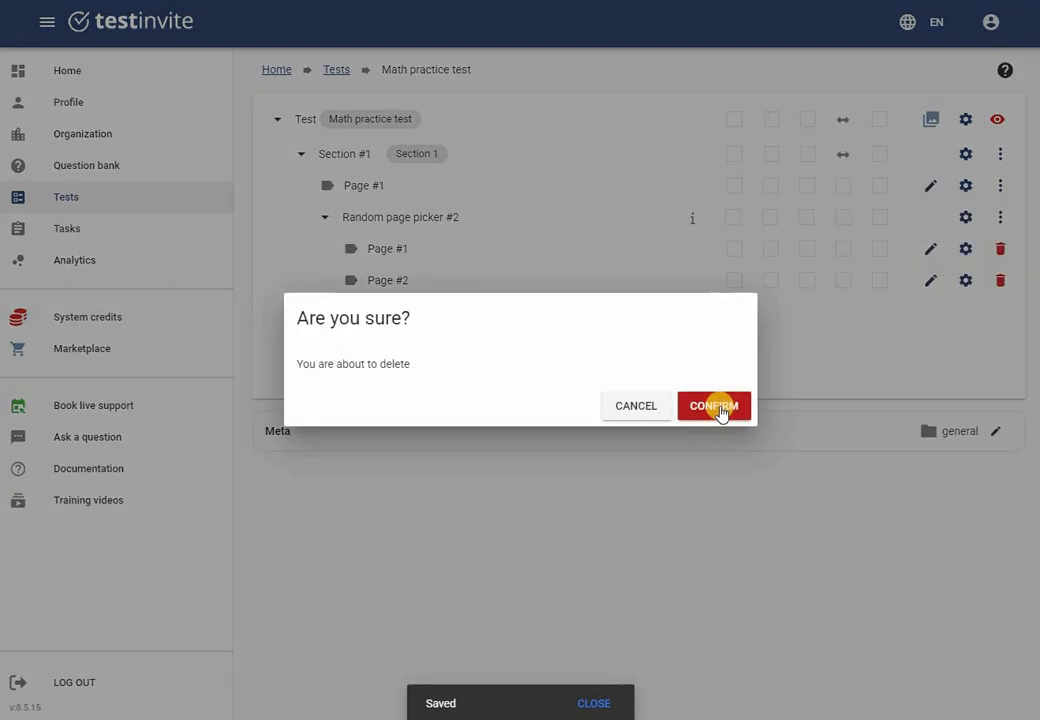
click(716, 406)
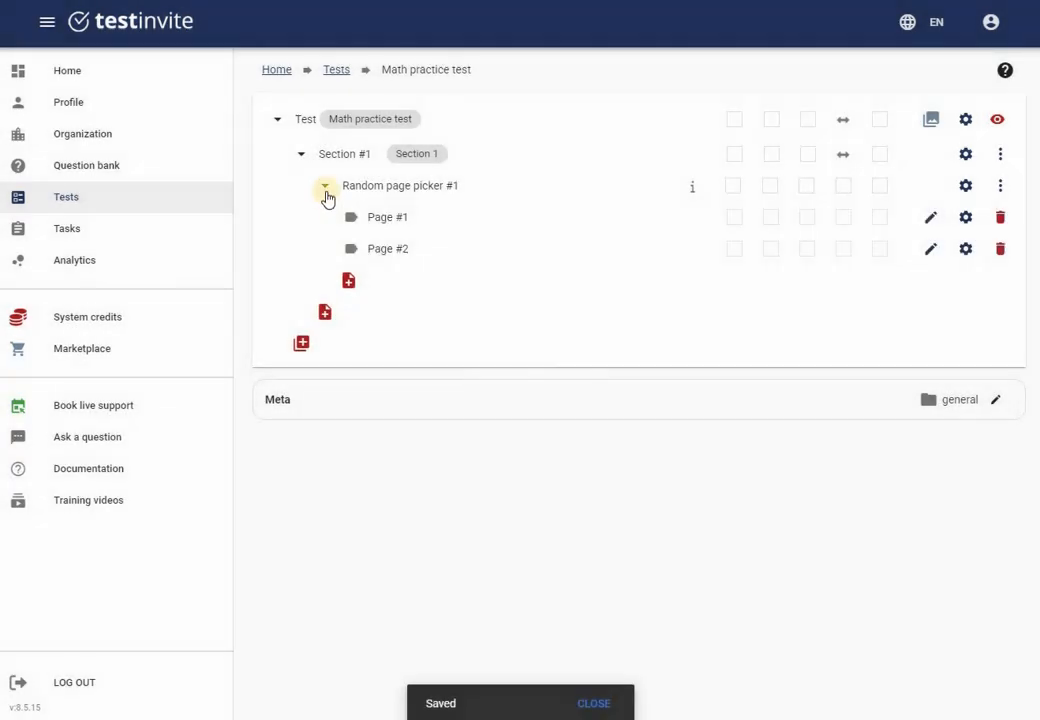
click(326, 190)
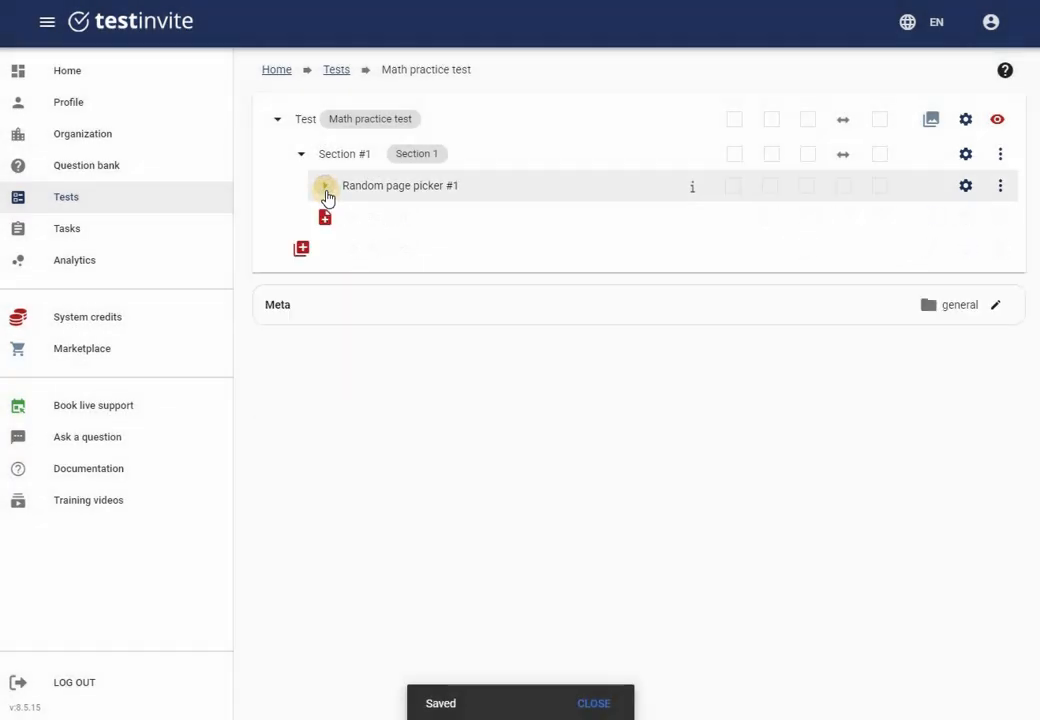
click(326, 190)
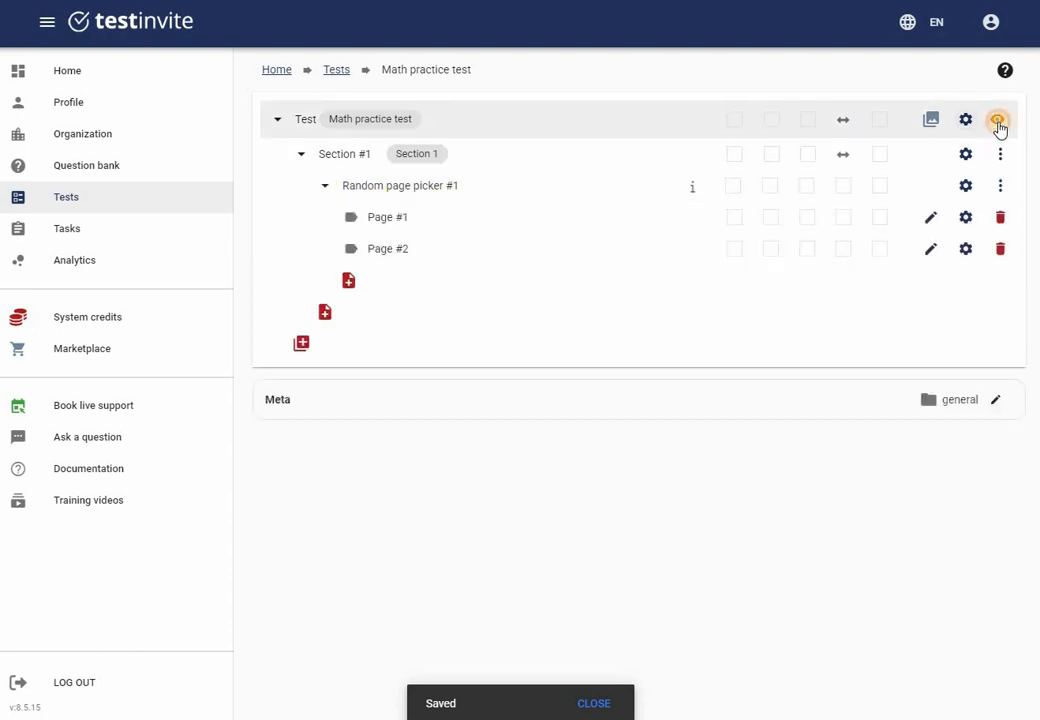
Preview the test to examine which passage and questions the random page picker serves, and close the preview
click(996, 120)
click(970, 133)
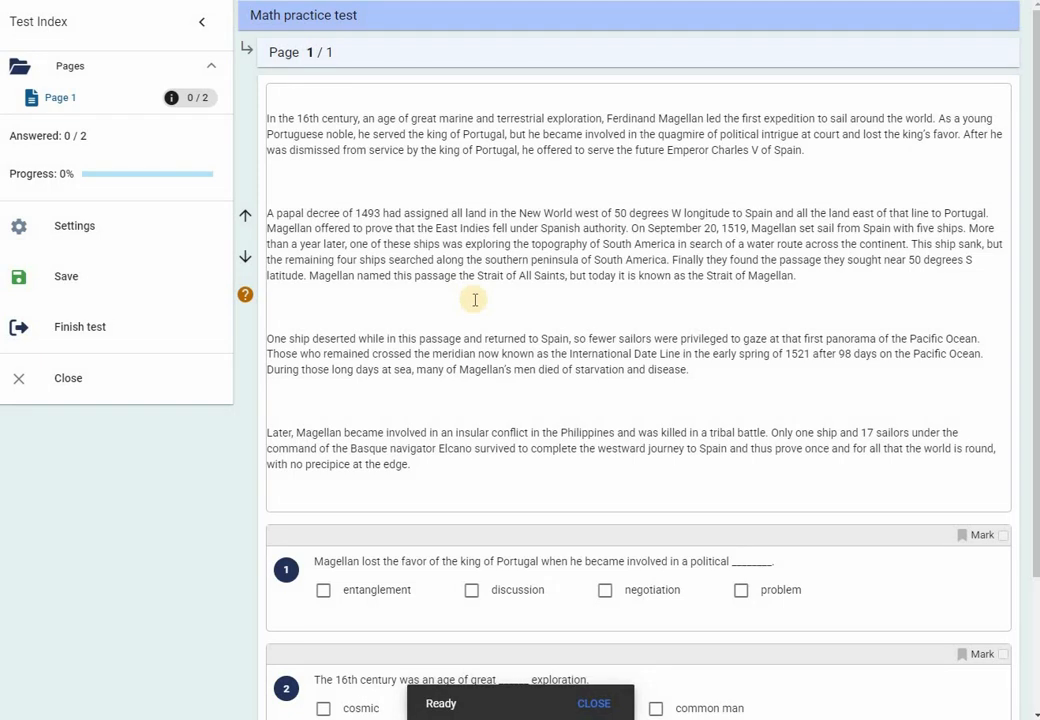
scroll(473, 297, down, 2)
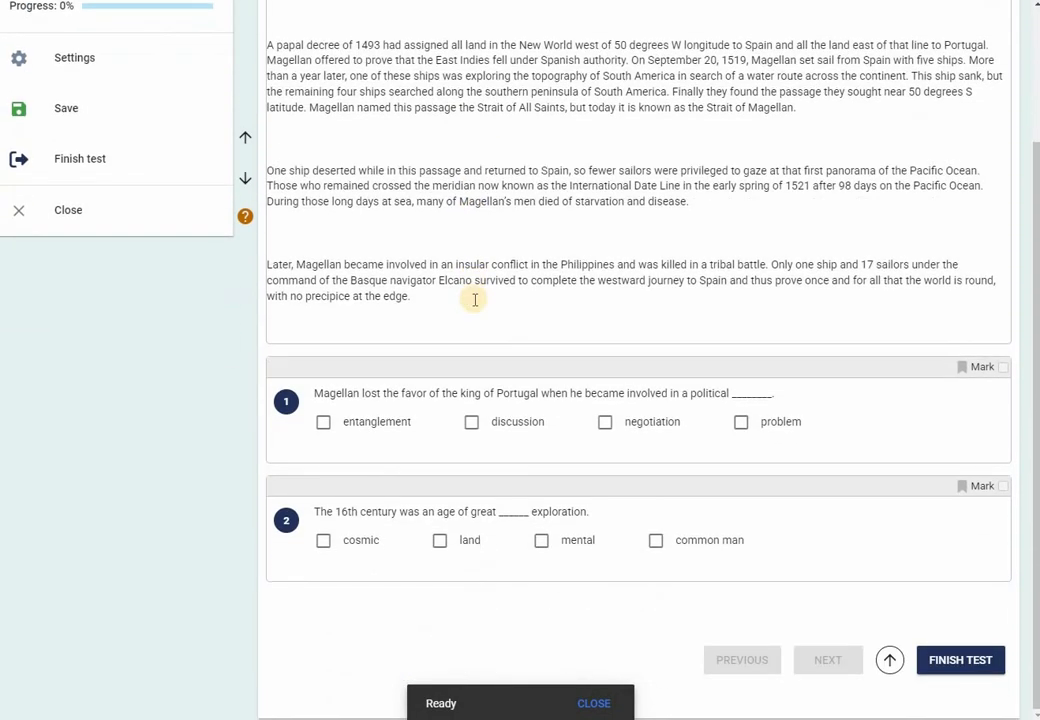
scroll(116, 116, up, 2)
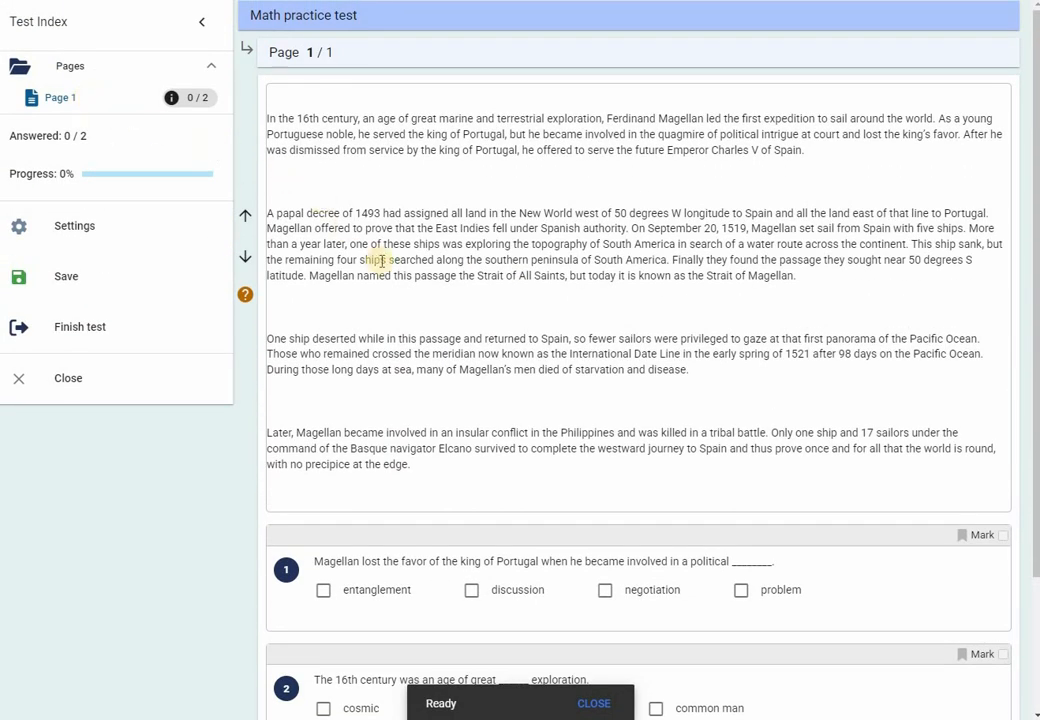
scroll(436, 345, down, 3)
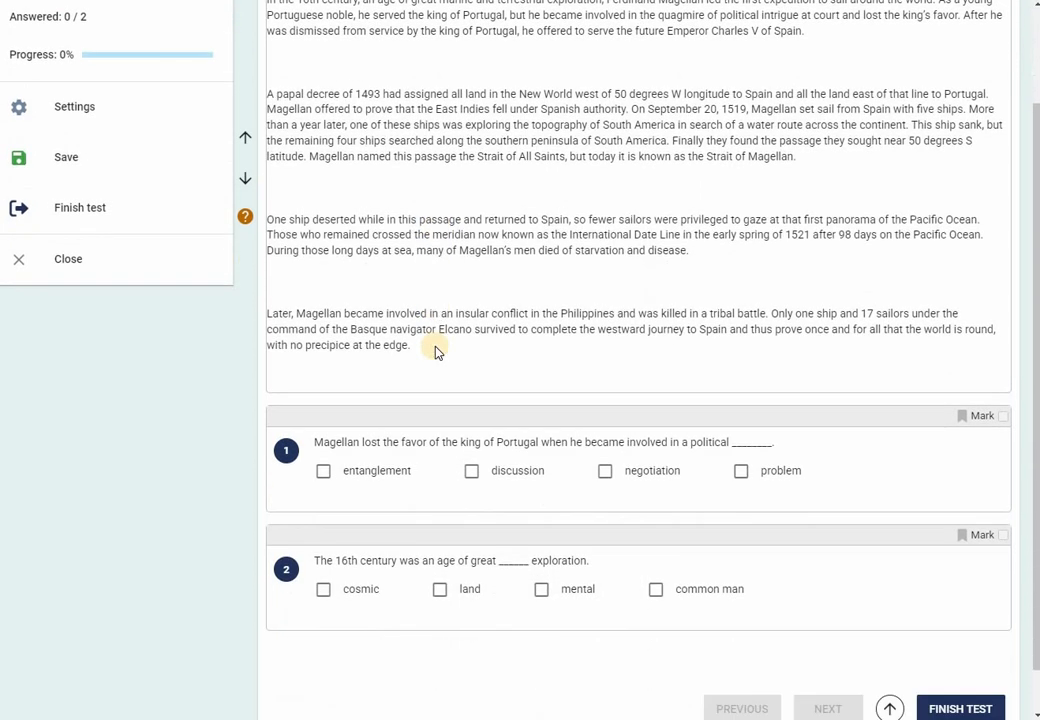
scroll(436, 350, up, 3)
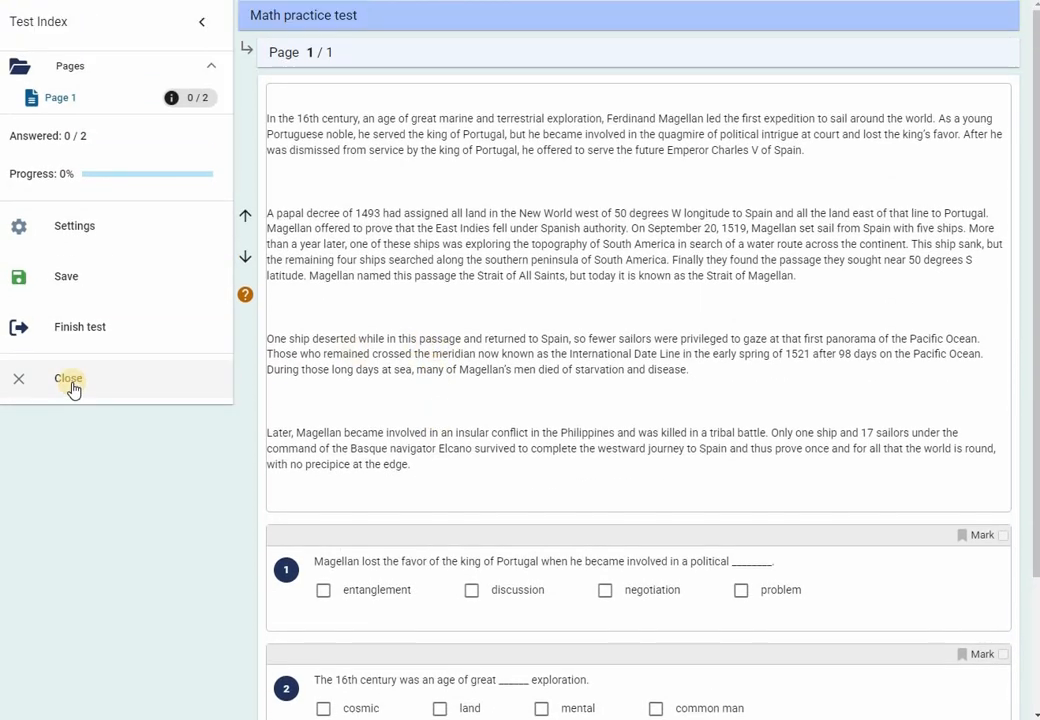
click(220, 355)
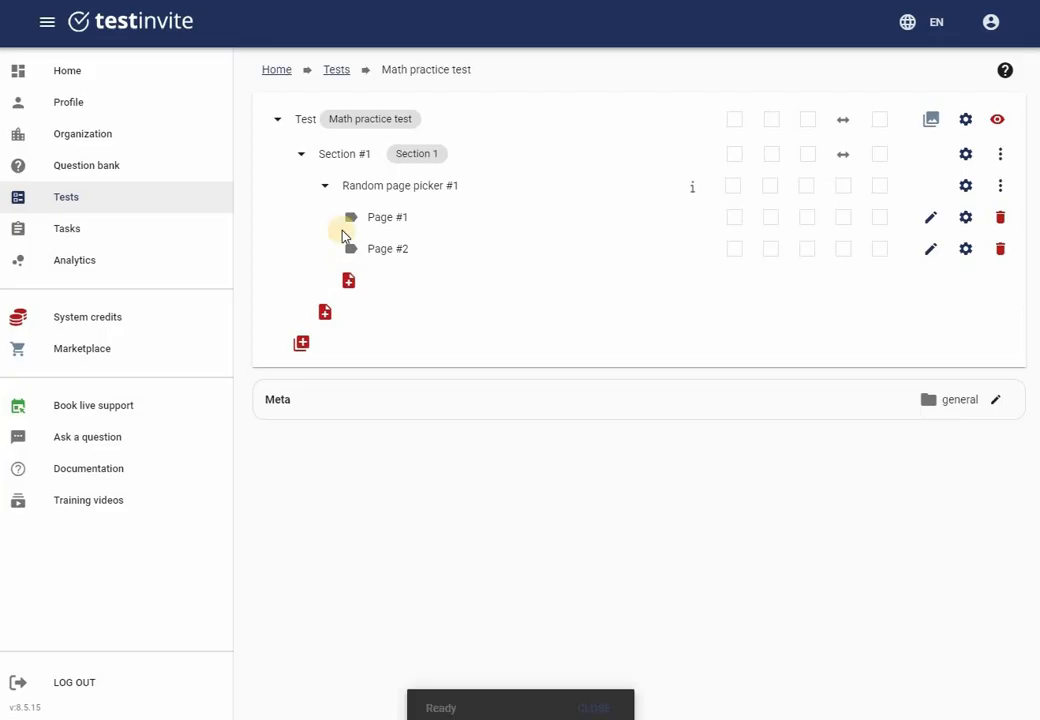